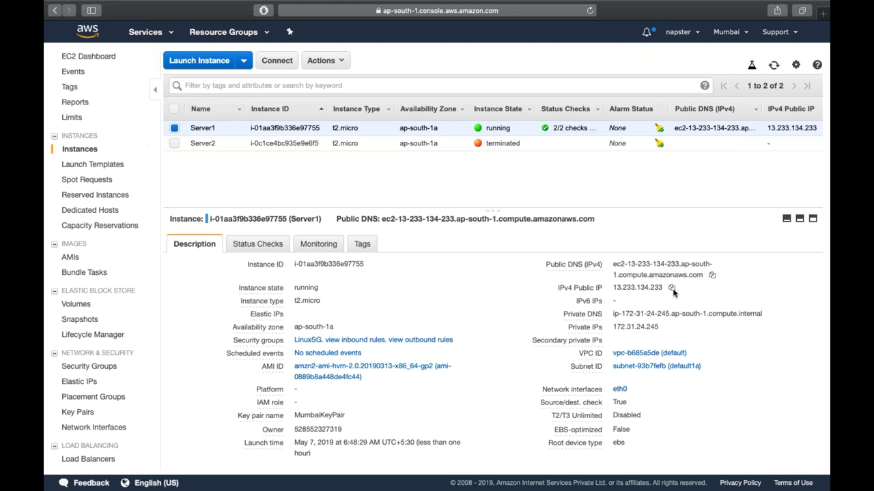
- Open Server1's public IPv4 address in a new browser tab to check its web page, and close that tab
{"action": "left_click", "coordinate": [672, 288]}
{"action": "key", "text": "super+t"}
{"action": "key", "text": "super+v"}
{"action": "key", "text": "Return"}
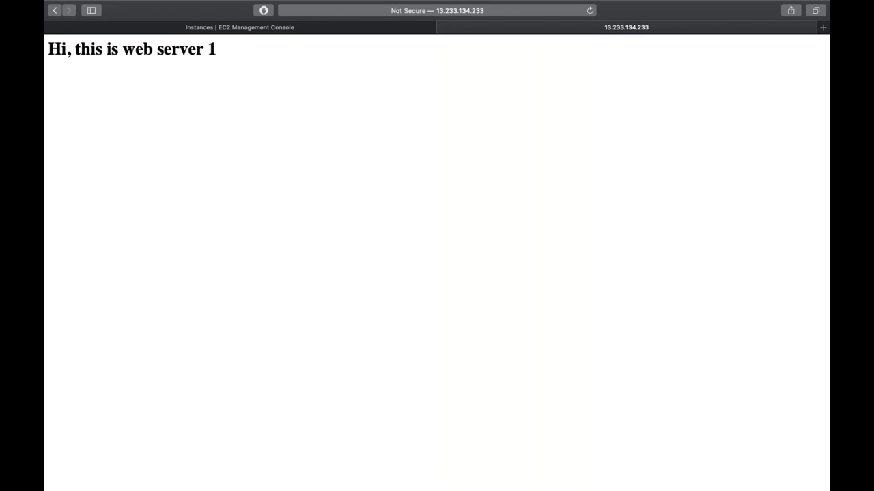
{"action": "key", "text": "super+w"}
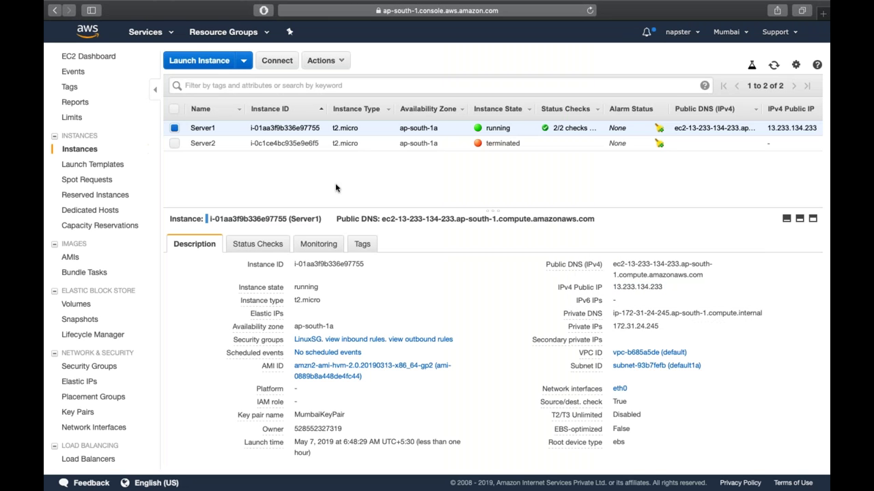
- Start creating a new Application Load Balancer from the EC2 load balancers page
{"action": "scroll", "coordinate": [102, 204], "scroll_direction": "down", "scroll_amount": 5}
{"action": "left_click", "coordinate": [100, 247]}
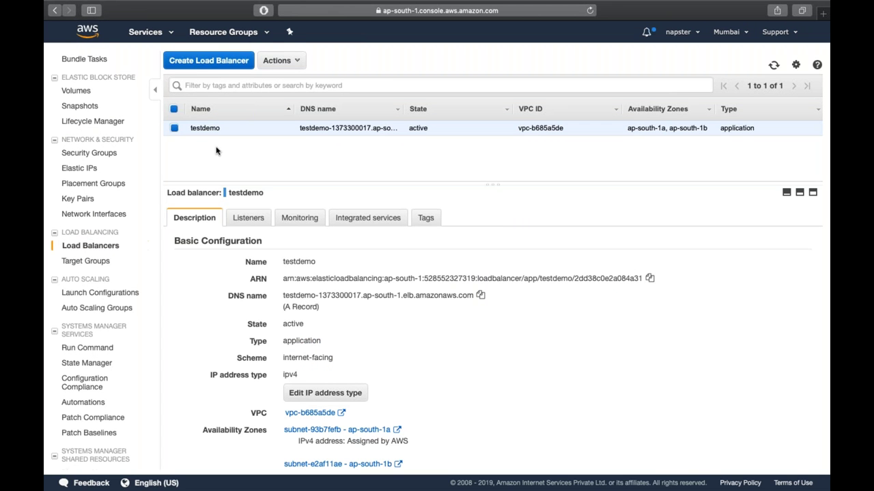
{"action": "left_click", "coordinate": [201, 64]}
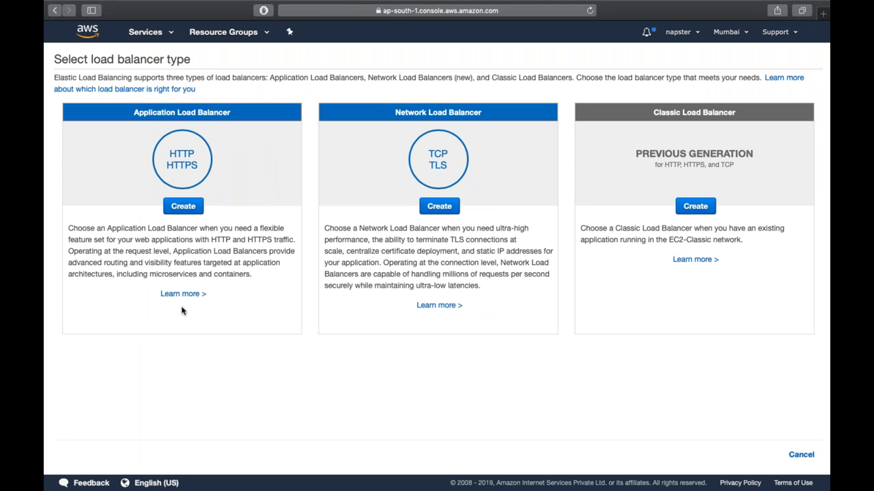
{"action": "left_click", "coordinate": [183, 206]}
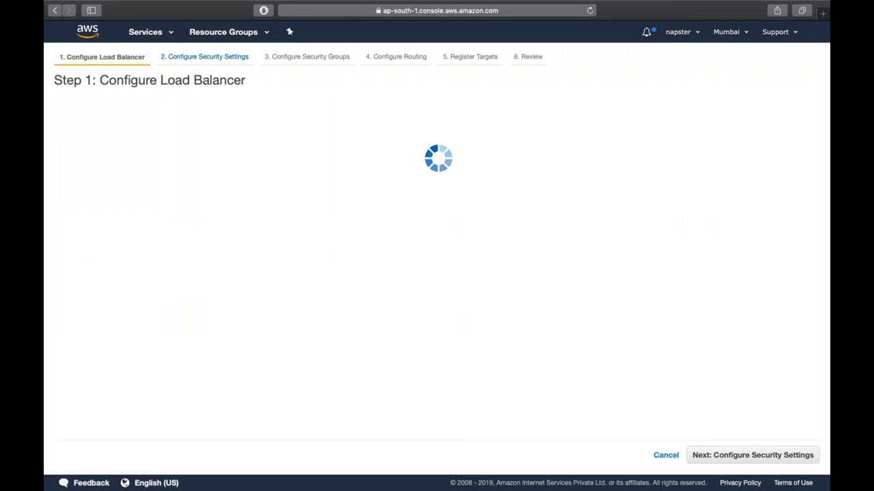
- Name the load balancer ASELB in its basic configuration
{"action": "left_click", "coordinate": [180, 151]}
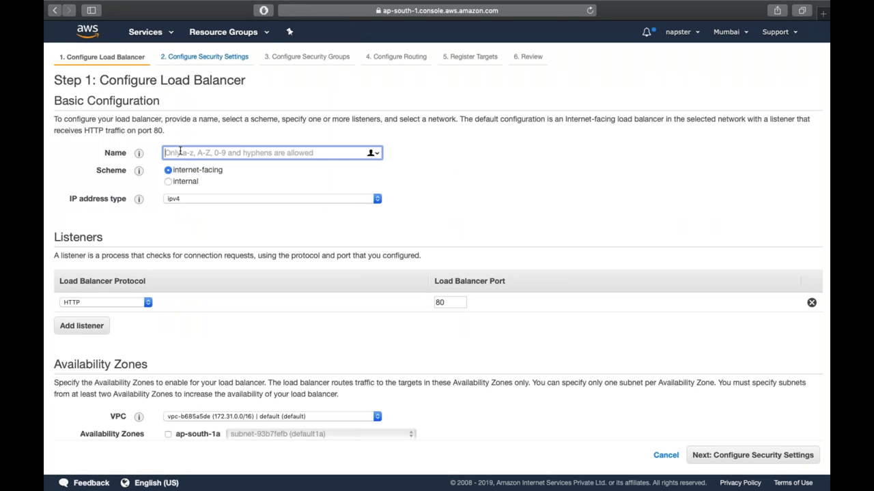
{"action": "type", "text": "AS"}
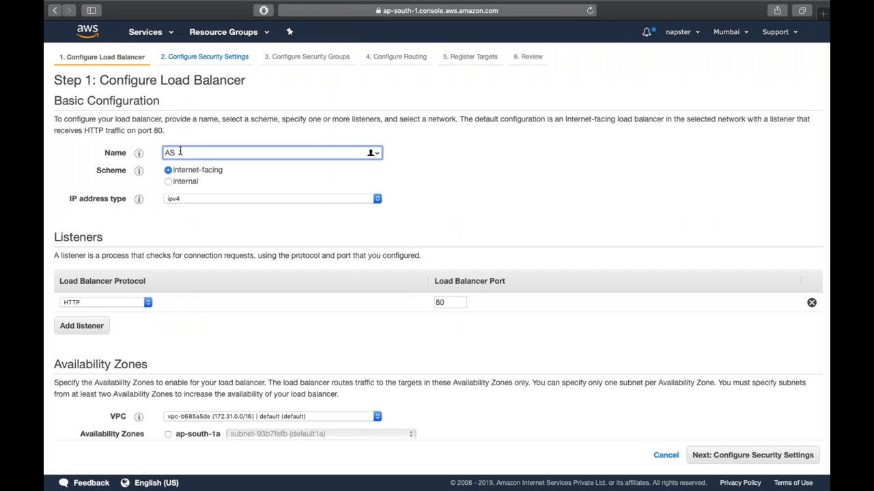
{"action": "type", "text": "ELB"}
{"action": "key", "text": "Tab"}
{"action": "mouse_move", "coordinate": [131, 170]}
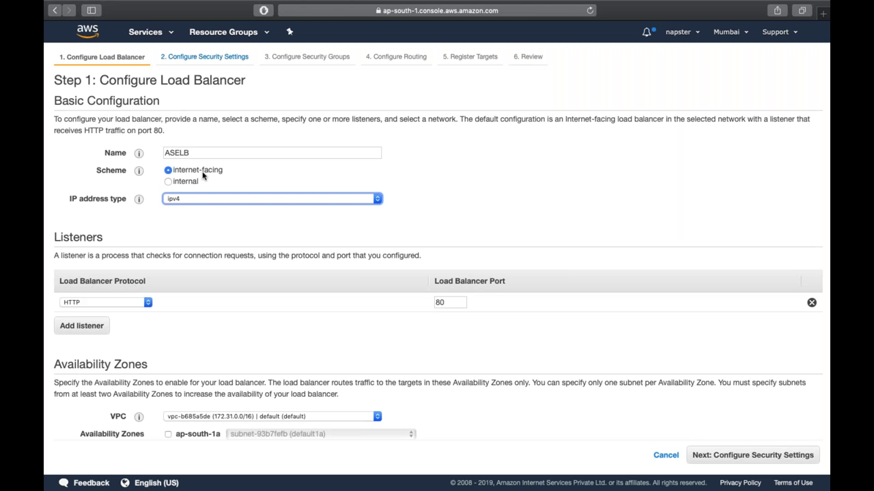
- Enable the availability zones ap-south-1a and ap-south-1b for the load balancer in the default VPC
{"action": "scroll", "coordinate": [202, 175], "scroll_direction": "down", "scroll_amount": 3}
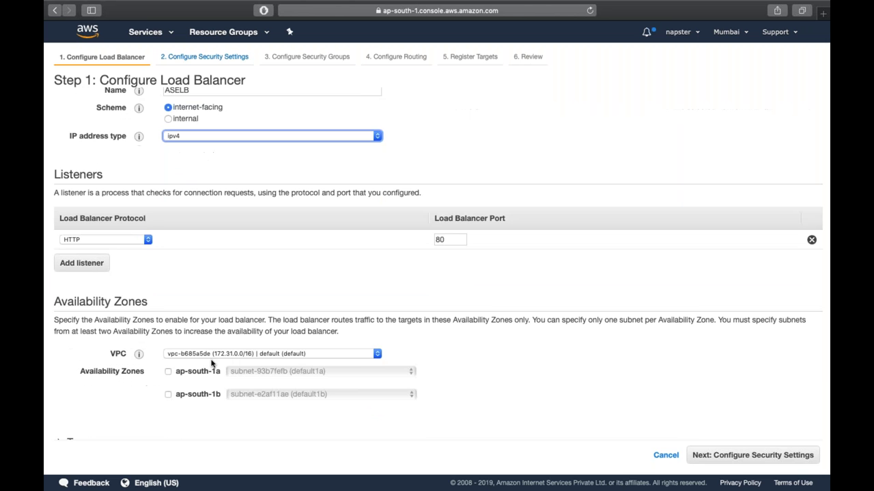
{"action": "left_click", "coordinate": [168, 372]}
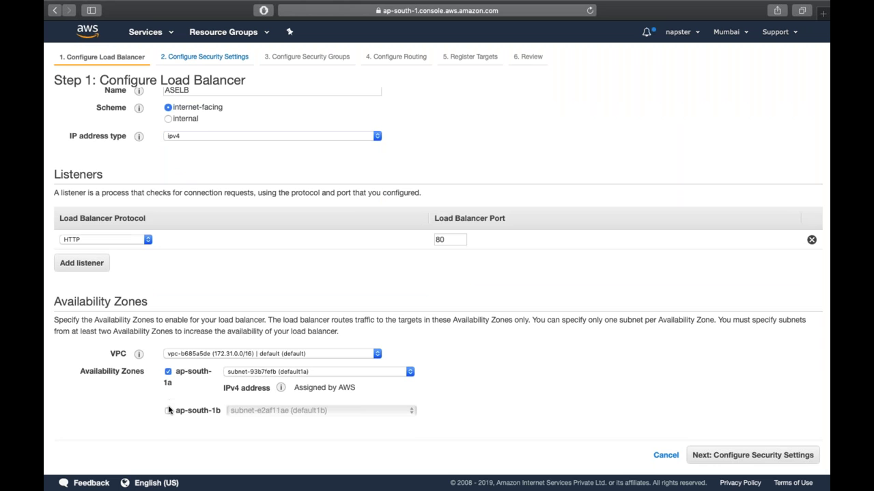
{"action": "left_click", "coordinate": [168, 411]}
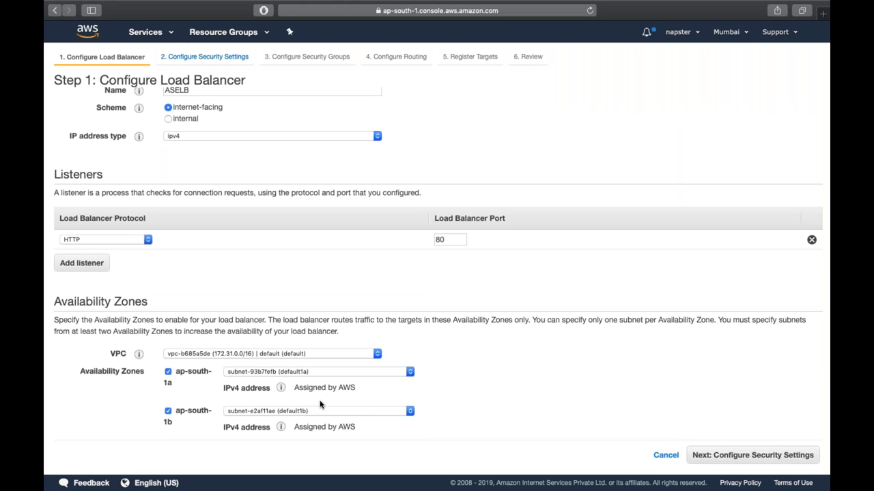
{"action": "scroll", "coordinate": [665, 421], "scroll_direction": "down", "scroll_amount": 2}
- Assign the existing LinuxSG security group to the load balancer and proceed to the routing configuration
{"action": "left_click", "coordinate": [737, 456]}
{"action": "left_click", "coordinate": [791, 455]}
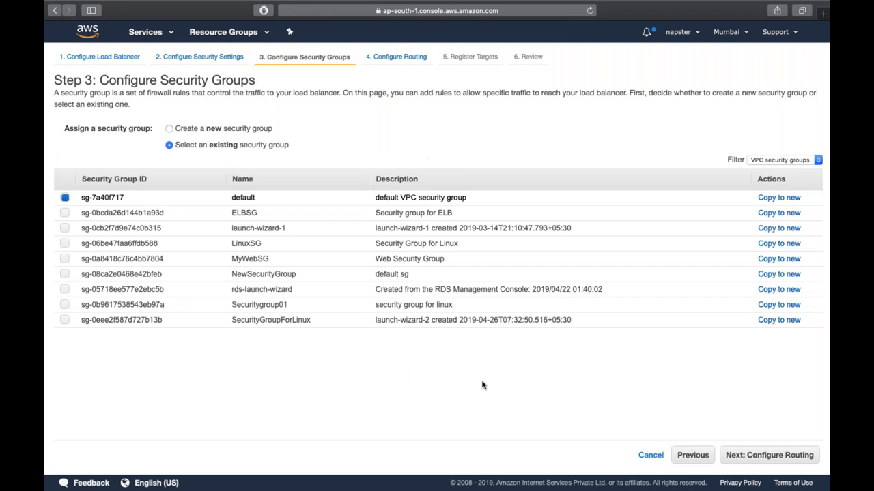
{"action": "left_click", "coordinate": [307, 246]}
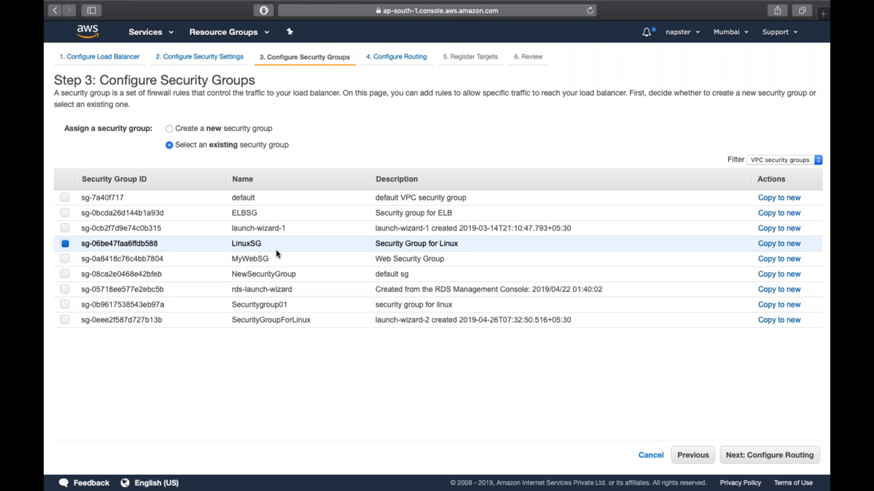
{"action": "left_click", "coordinate": [797, 462]}
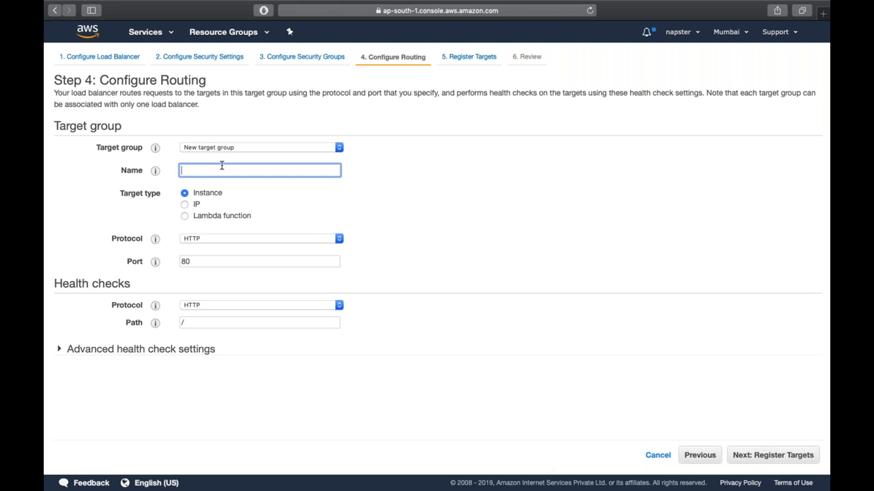
- Name the new target group ASTarget and set its health check to healthy threshold 2, unhealthy threshold 2, timeout 3 seconds and interval 5 seconds
{"action": "type", "text": "ASTarget"}
{"action": "left_click", "coordinate": [191, 350]}
{"action": "scroll", "coordinate": [190, 348], "scroll_direction": "down", "scroll_amount": 2}
{"action": "double_click", "coordinate": [204, 363]}
{"action": "type", "text": "2"}
{"action": "key", "text": "Tab"}
{"action": "type", "text": "2"}
{"action": "key", "text": "Tab"}
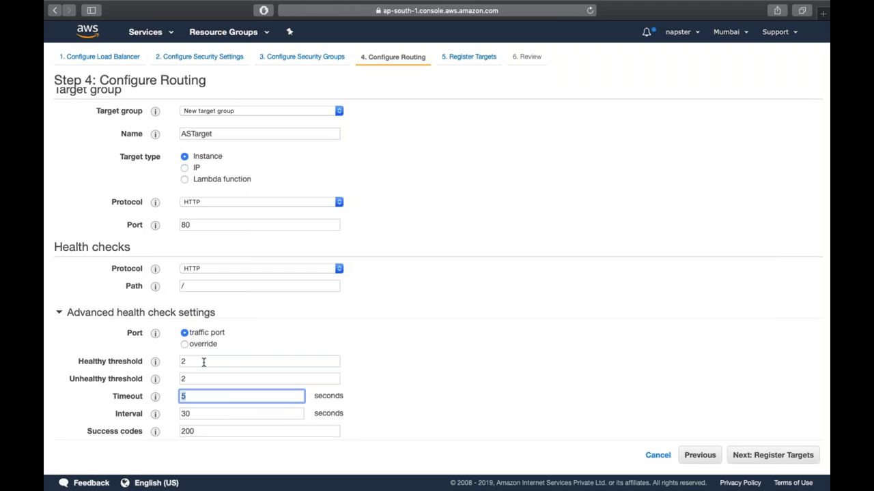
{"action": "type", "text": "3"}
{"action": "key", "text": "Tab"}
{"action": "type", "text": "5"}
{"action": "left_click", "coordinate": [409, 452]}
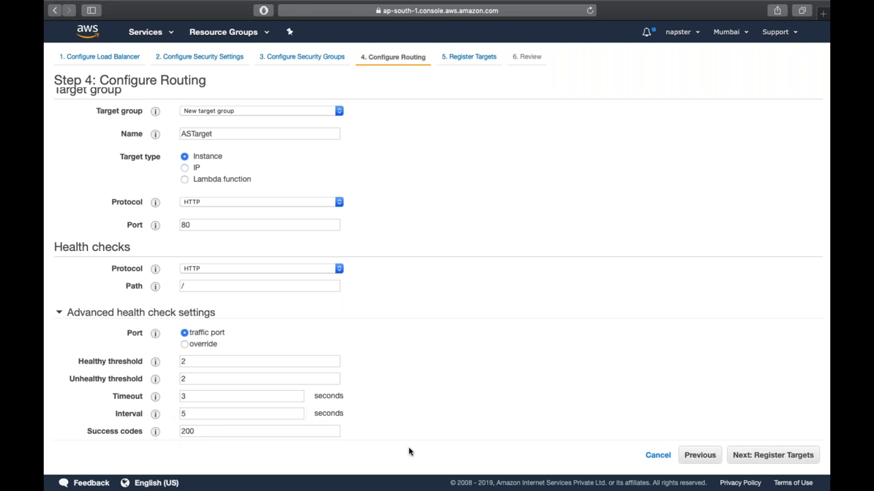
- Register the Server1 instance as a target on port 80 and create the load balancer
{"action": "left_click", "coordinate": [751, 456]}
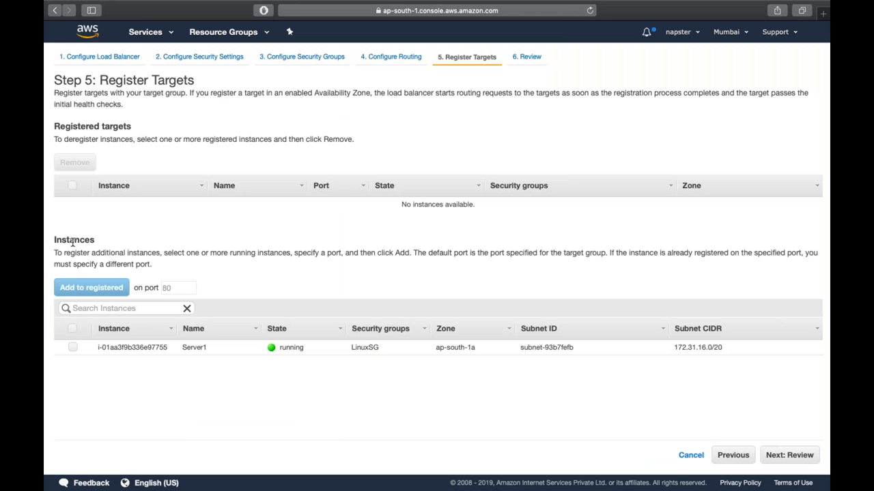
{"action": "left_click", "coordinate": [73, 349]}
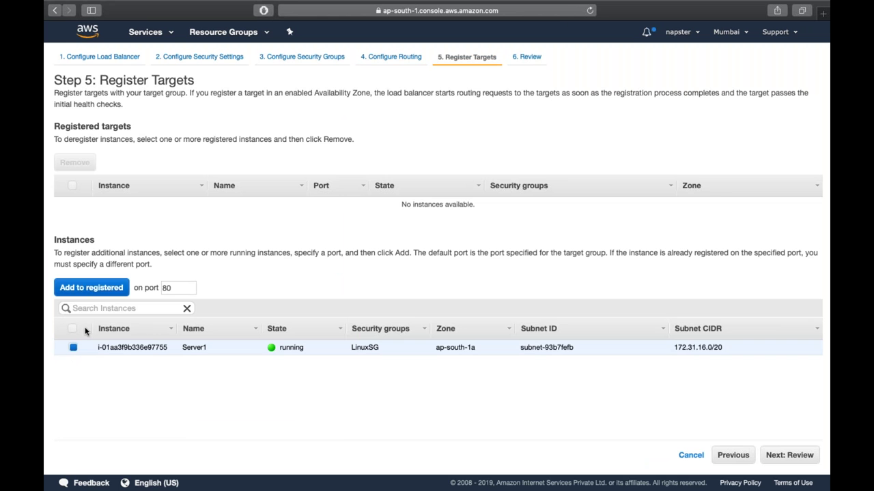
{"action": "left_click", "coordinate": [87, 291]}
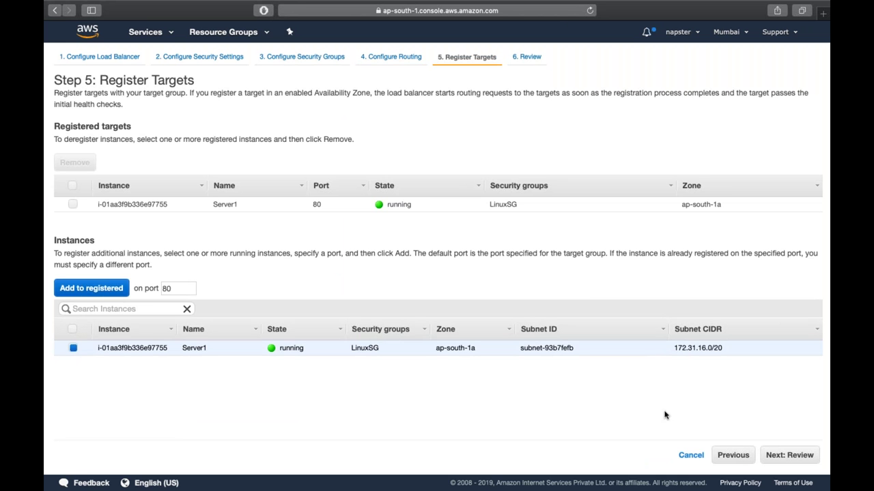
{"action": "left_click", "coordinate": [780, 455]}
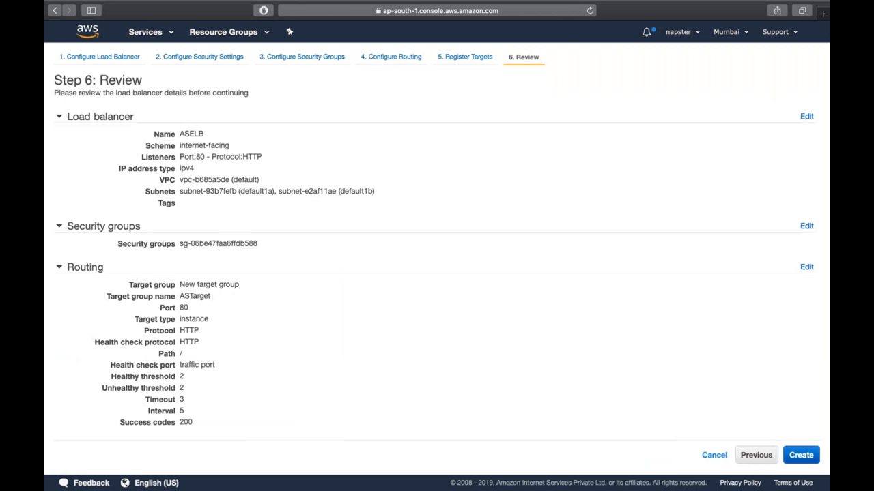
{"action": "left_click", "coordinate": [796, 456]}
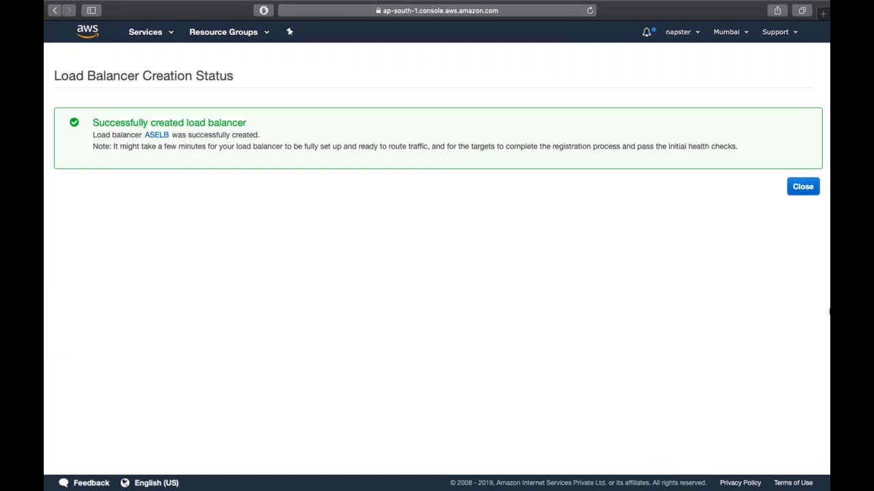
{"action": "left_click", "coordinate": [803, 192]}
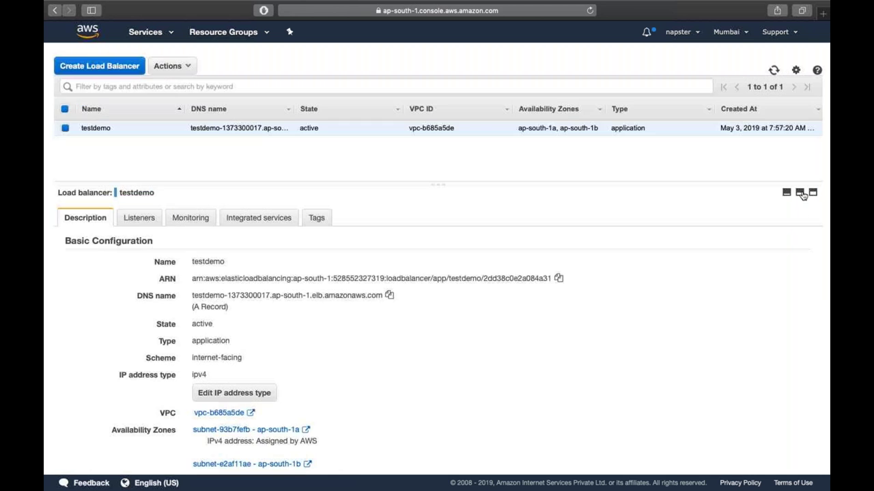
- Copy the DNS name of the ASELB load balancer and refresh the list to check its state
{"action": "left_click", "coordinate": [446, 128]}
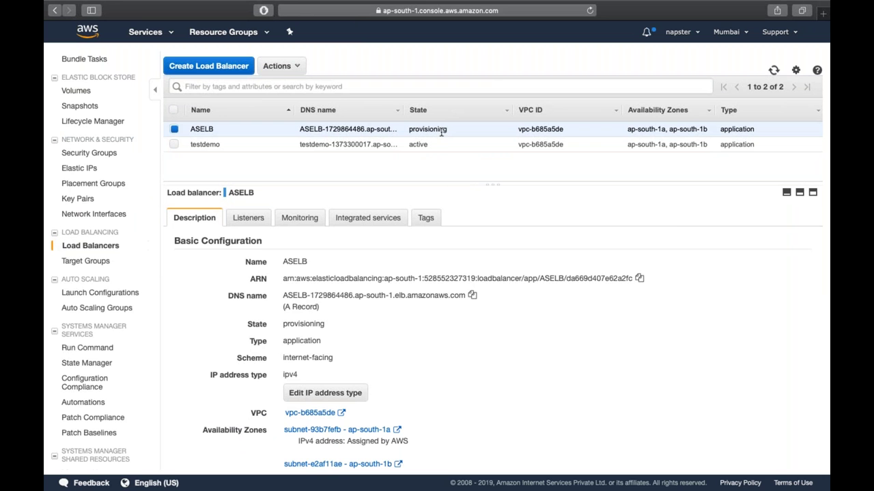
{"action": "left_click", "coordinate": [472, 296]}
{"action": "left_click", "coordinate": [773, 70]}
{"action": "double_click", "coordinate": [436, 127]}
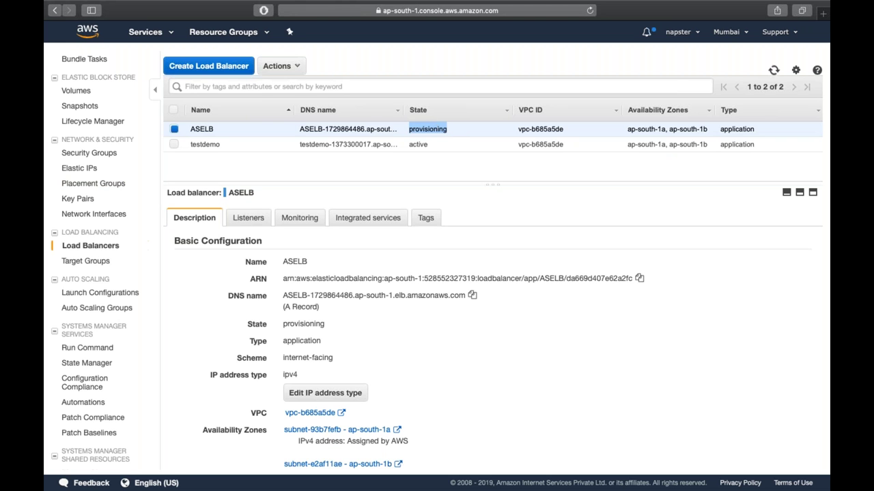
- Examine the ASTarget target group's health check settings and the status of its registered target
{"action": "left_click", "coordinate": [103, 261]}
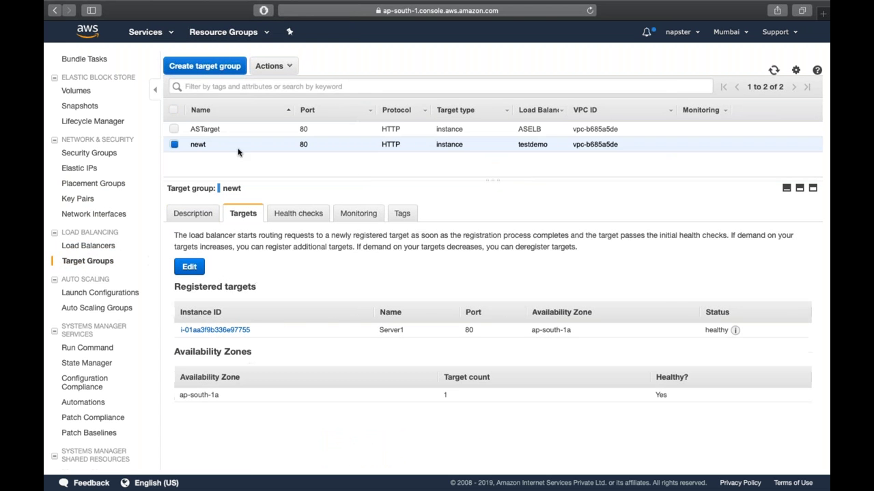
{"action": "left_click", "coordinate": [238, 130]}
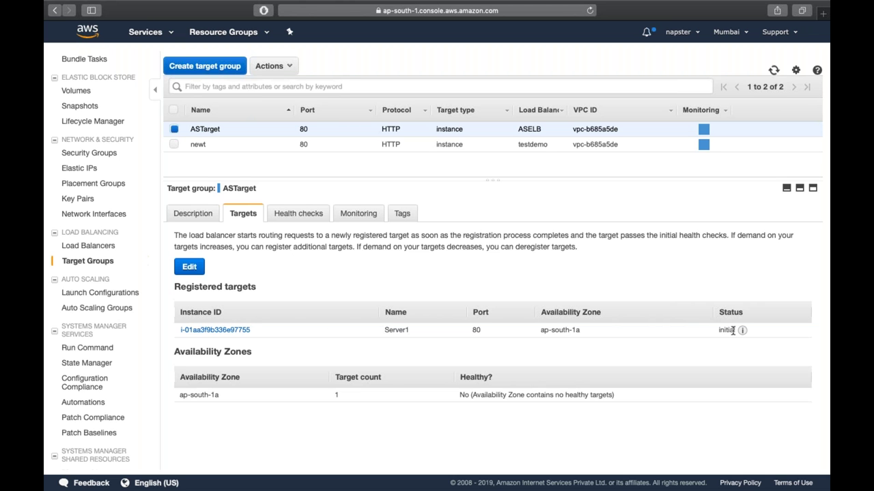
{"action": "left_click", "coordinate": [318, 223]}
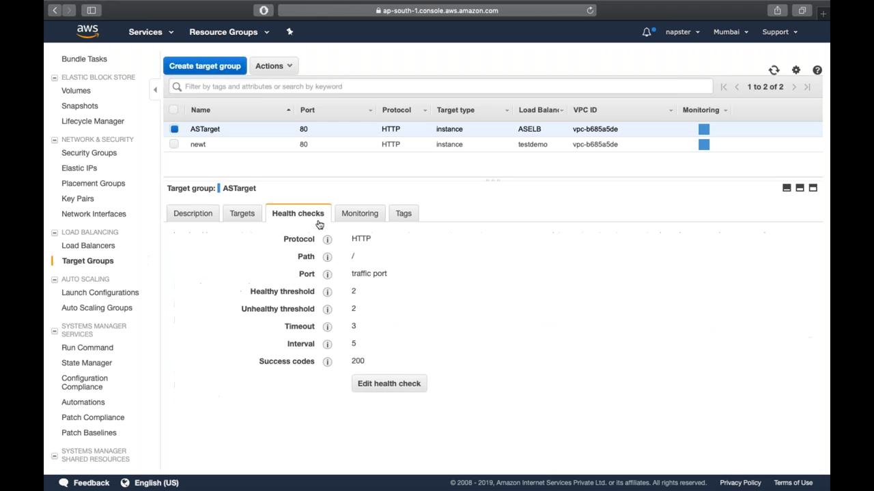
{"action": "triple_click", "coordinate": [355, 256]}
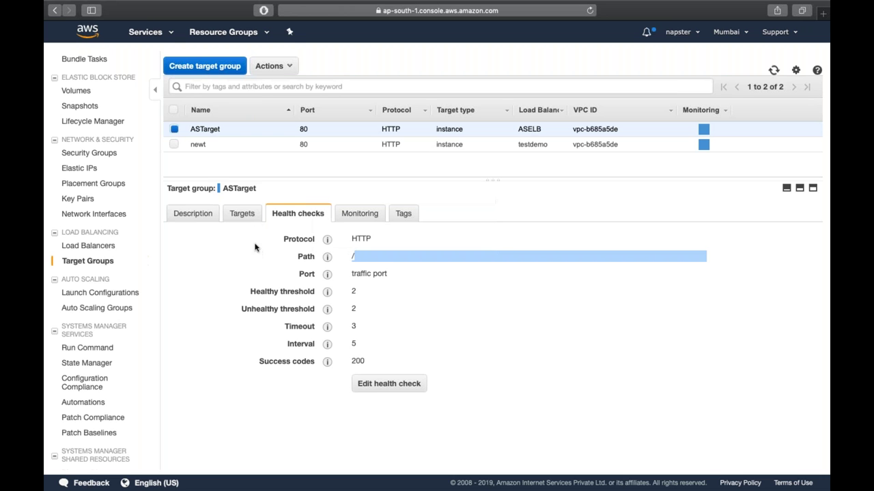
{"action": "left_click", "coordinate": [243, 214]}
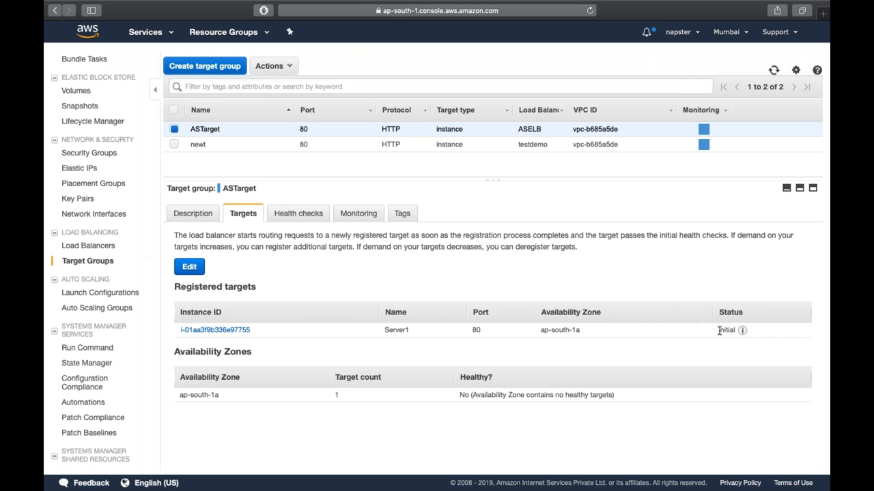
- Refresh the target groups repeatedly to check the health status of Server1 in ASTarget
{"action": "left_click", "coordinate": [774, 70]}
{"action": "left_click", "coordinate": [775, 69]}
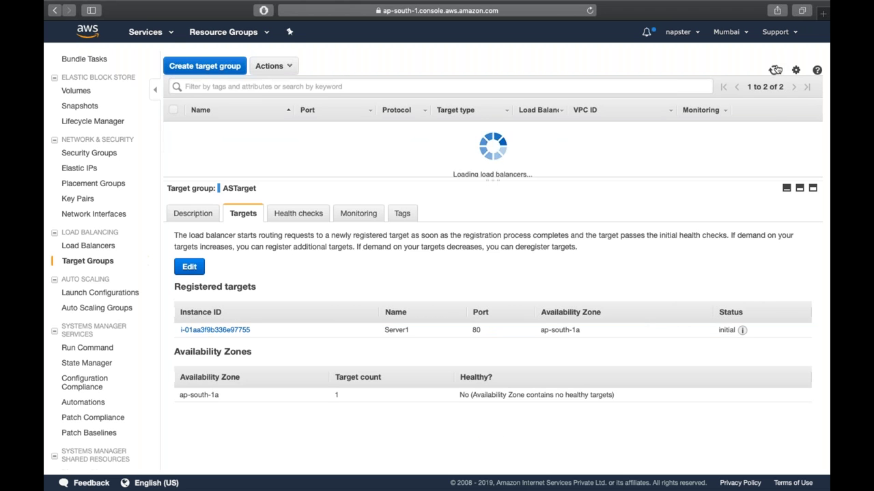
{"action": "left_click", "coordinate": [775, 69]}
{"action": "left_click", "coordinate": [775, 70]}
{"action": "left_click", "coordinate": [775, 69]}
{"action": "left_click", "coordinate": [775, 69]}
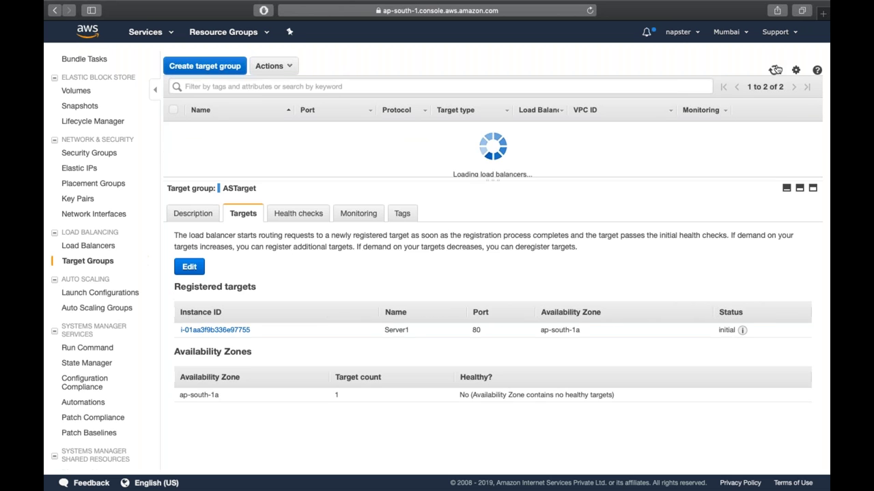
{"action": "left_click", "coordinate": [776, 70]}
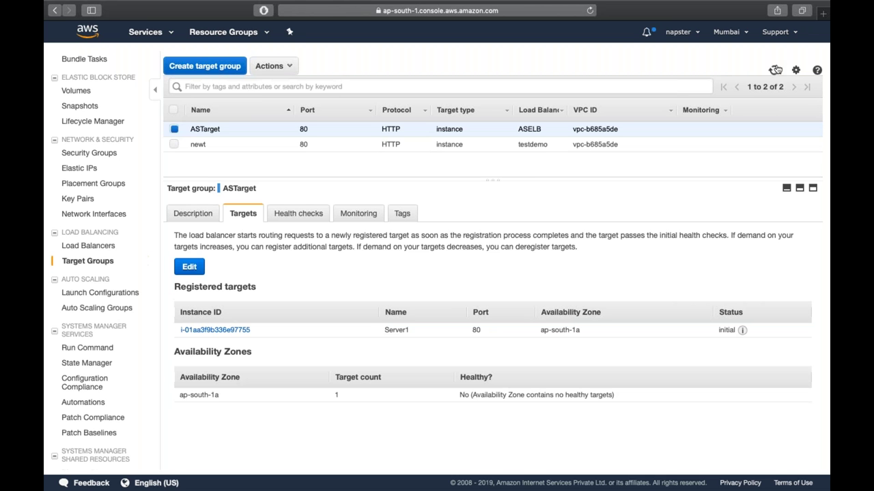
{"action": "left_click", "coordinate": [775, 70]}
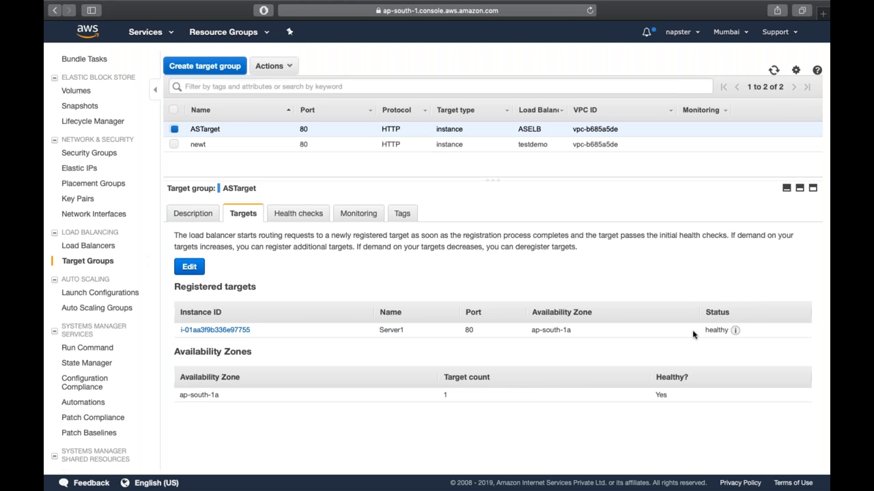
{"action": "double_click", "coordinate": [723, 330]}
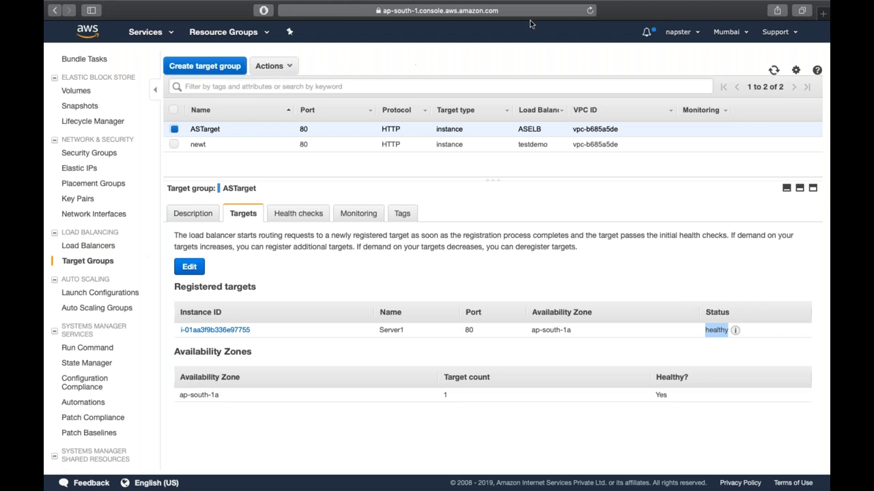
- Open the copied DNS name of the ASELB load balancer in a new browser tab to check the served page
{"action": "key", "text": "super+t"}
{"action": "key", "text": "super+v"}
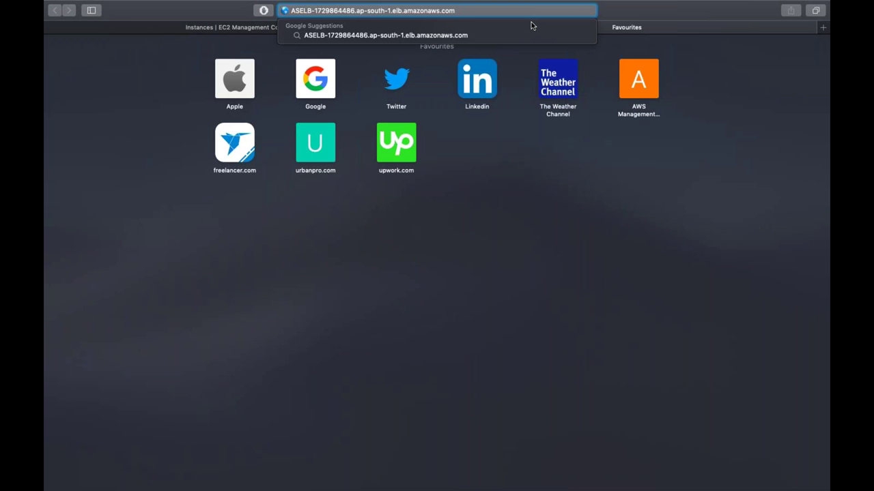
{"action": "key", "text": "Return"}
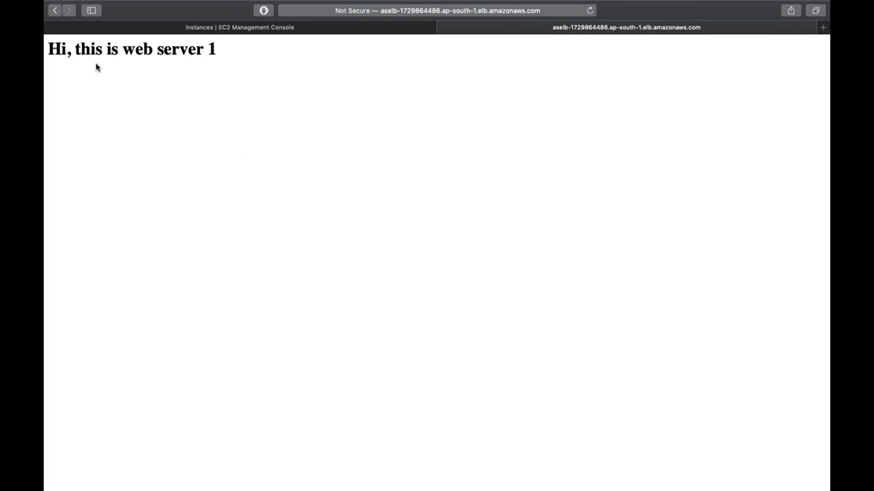
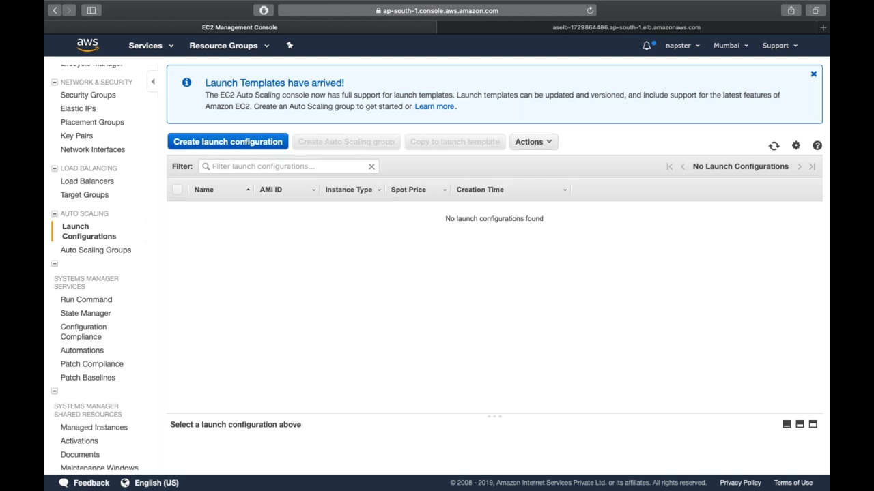
{"action": "left_click", "coordinate": [223, 145]}
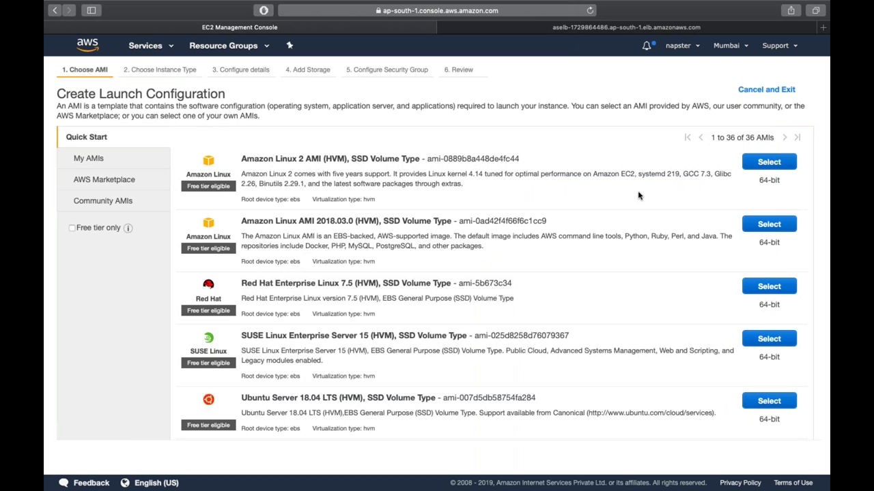
{"action": "left_click", "coordinate": [769, 162]}
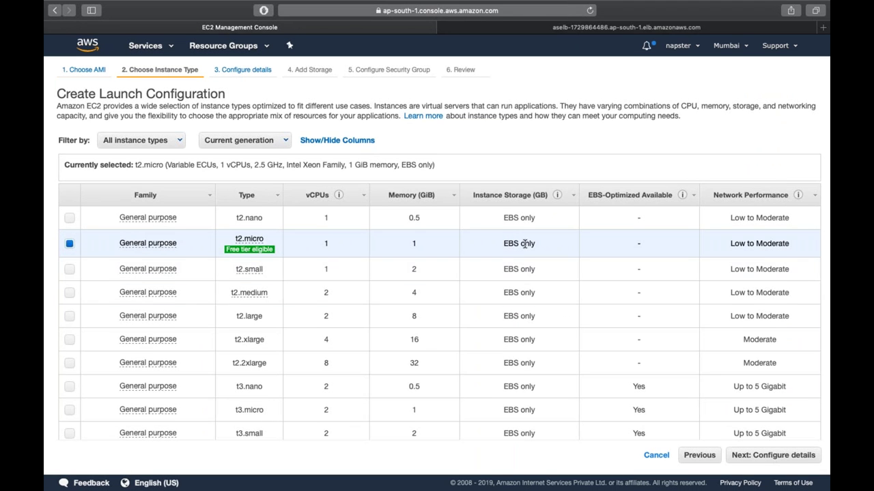
{"action": "left_click", "coordinate": [772, 456]}
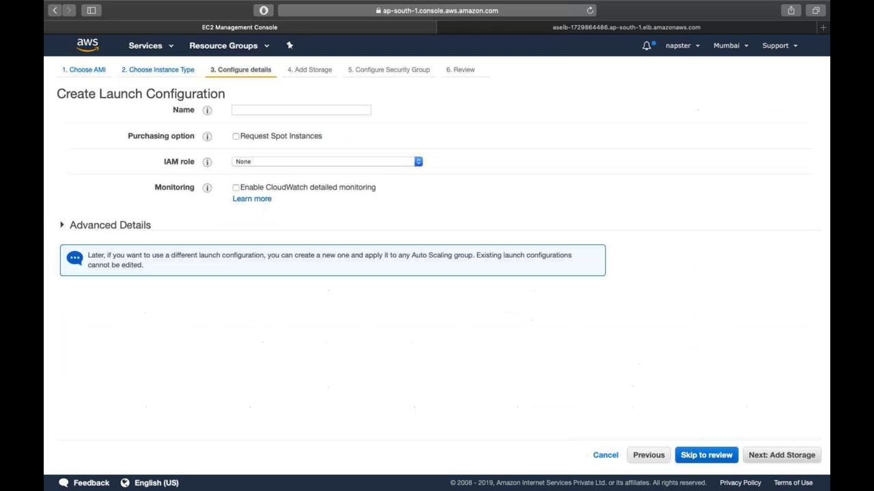
{"action": "left_click", "coordinate": [128, 226]}
{"action": "left_click", "coordinate": [284, 314]}
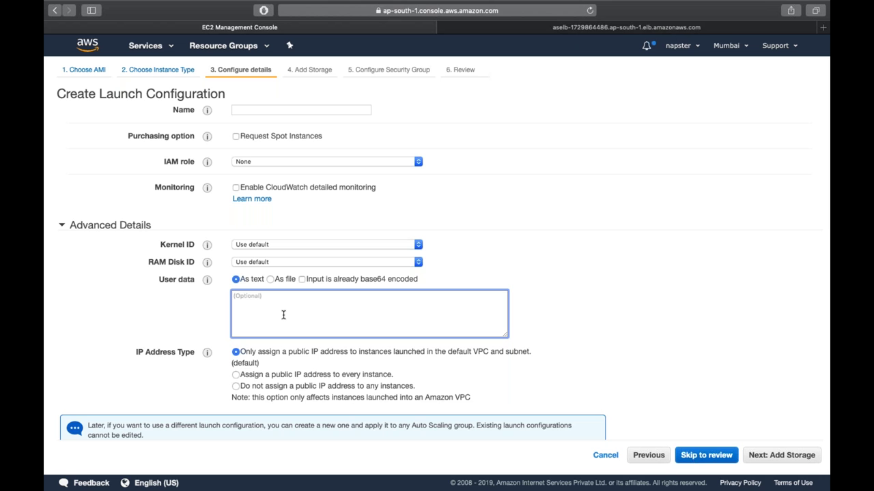
{"action": "left_click", "coordinate": [607, 456]}
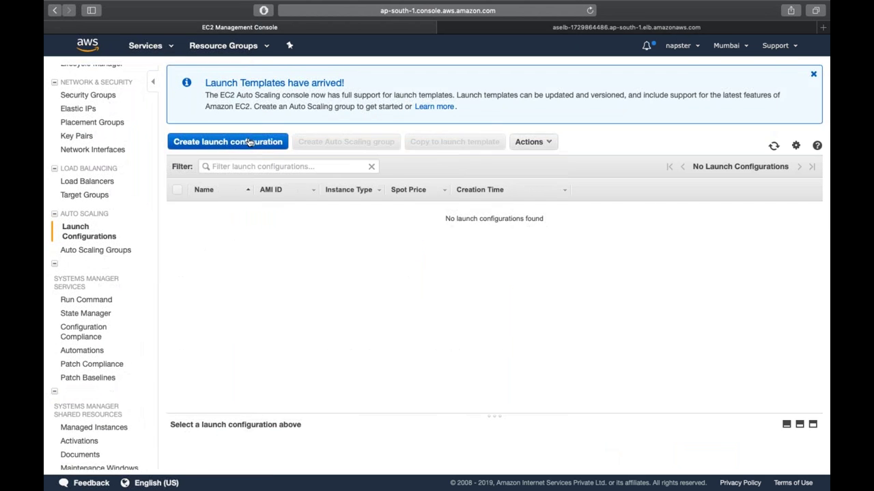
- Start a new launch configuration, try apache-ami2 from the self-owned AMIs as its image, and return to the AMI choice
{"action": "left_click", "coordinate": [250, 142]}
{"action": "left_click", "coordinate": [131, 161]}
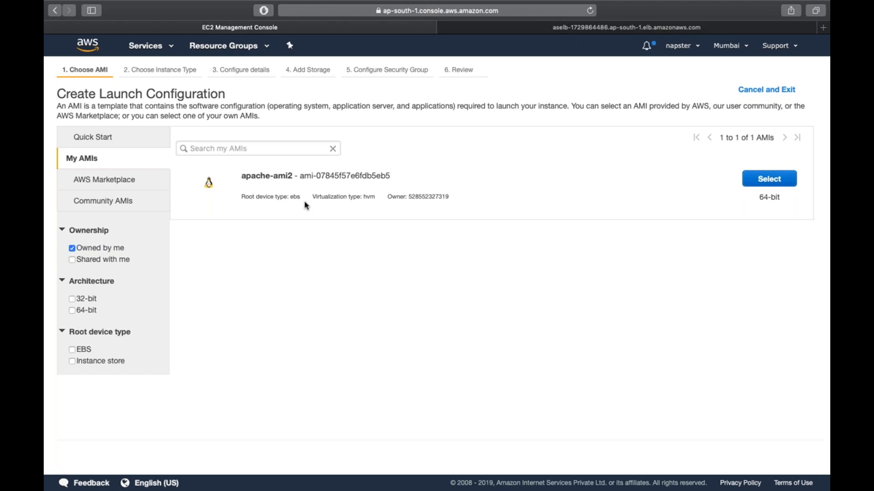
{"action": "left_click", "coordinate": [769, 180]}
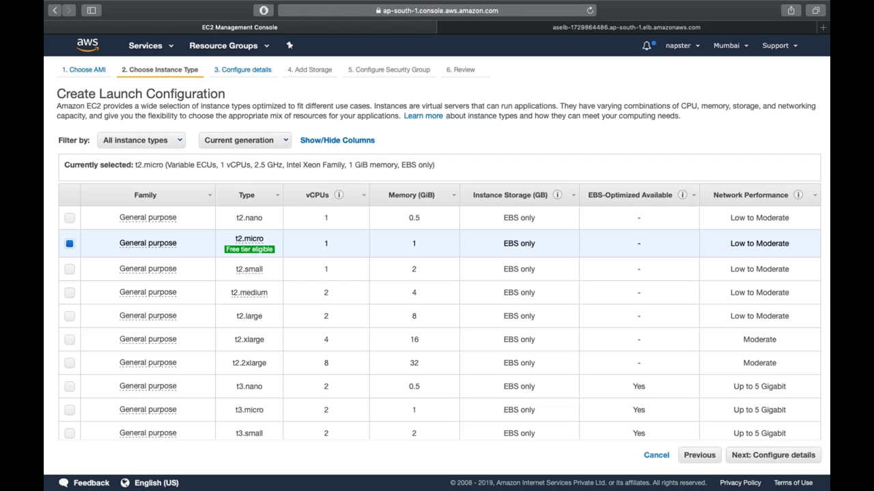
{"action": "left_click", "coordinate": [699, 454]}
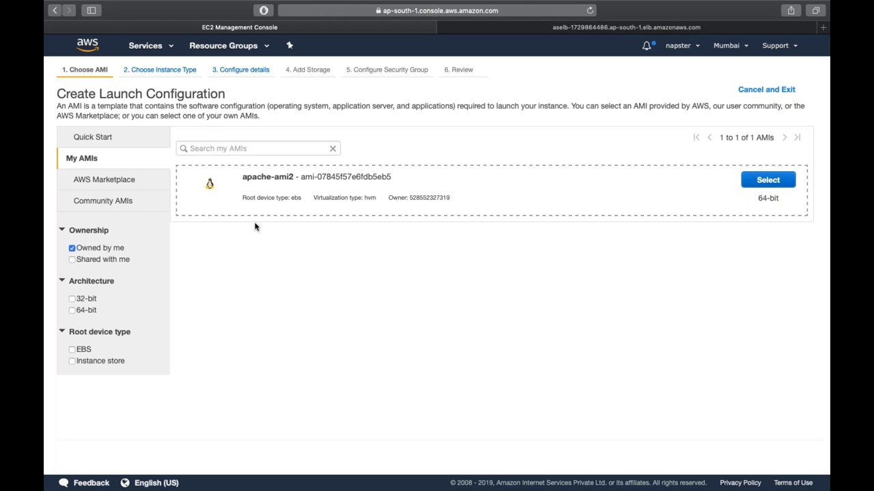
- Change the image to Amazon Linux 2 AMI (HVM), SSD Volume Type and accept the t2.micro instance type
{"action": "left_click", "coordinate": [128, 141]}
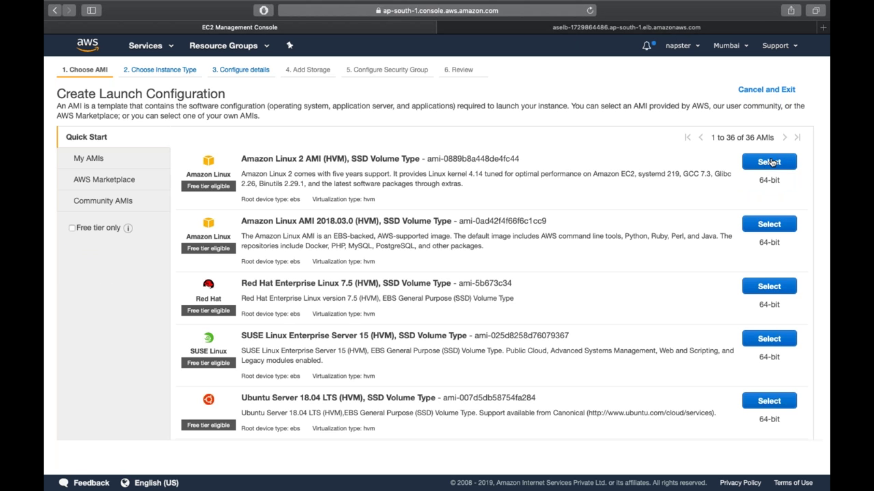
{"action": "left_click", "coordinate": [769, 162]}
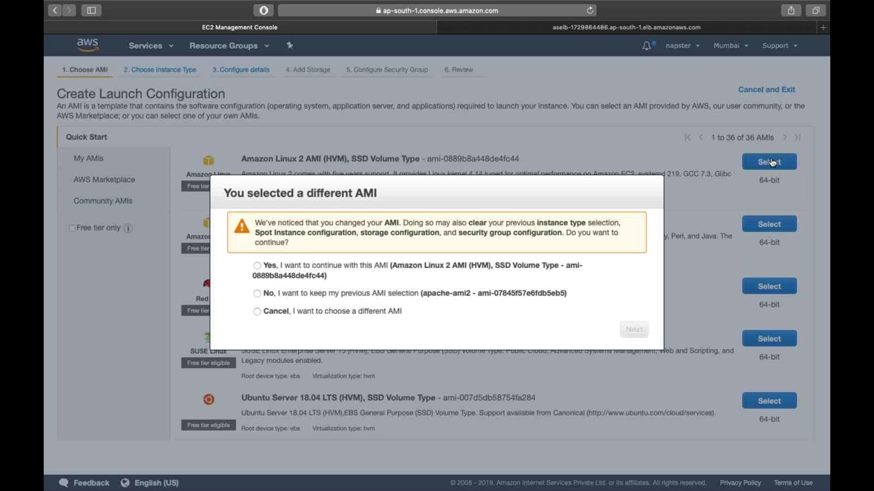
{"action": "left_click", "coordinate": [456, 270]}
{"action": "left_click", "coordinate": [633, 330]}
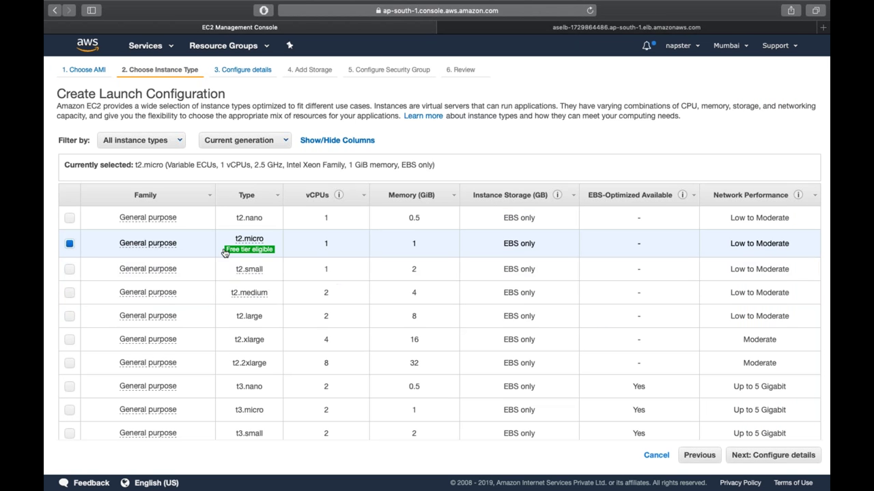
{"action": "scroll", "coordinate": [236, 355], "scroll_direction": "down", "scroll_amount": 3}
{"action": "scroll", "coordinate": [237, 355], "scroll_direction": "up", "scroll_amount": 3}
{"action": "left_click", "coordinate": [765, 459]}
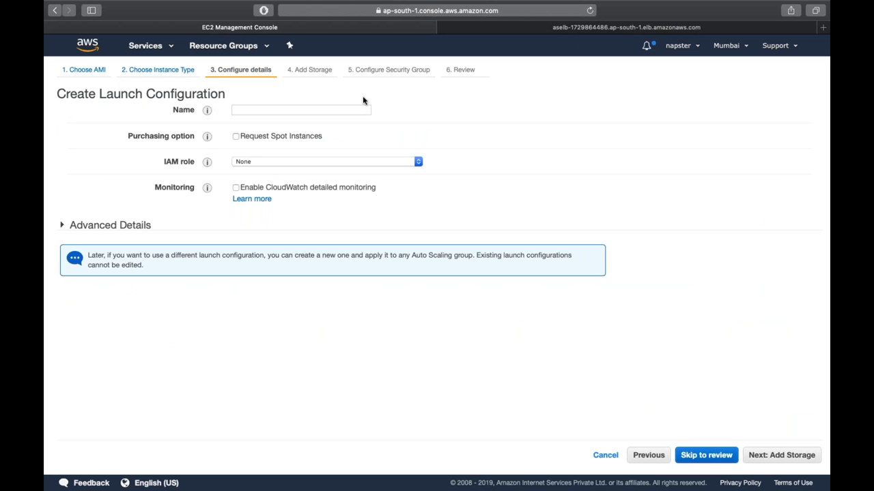
- Name the launch configuration AutoScalingGroup and leave its IAM role as None
{"action": "left_click", "coordinate": [307, 112]}
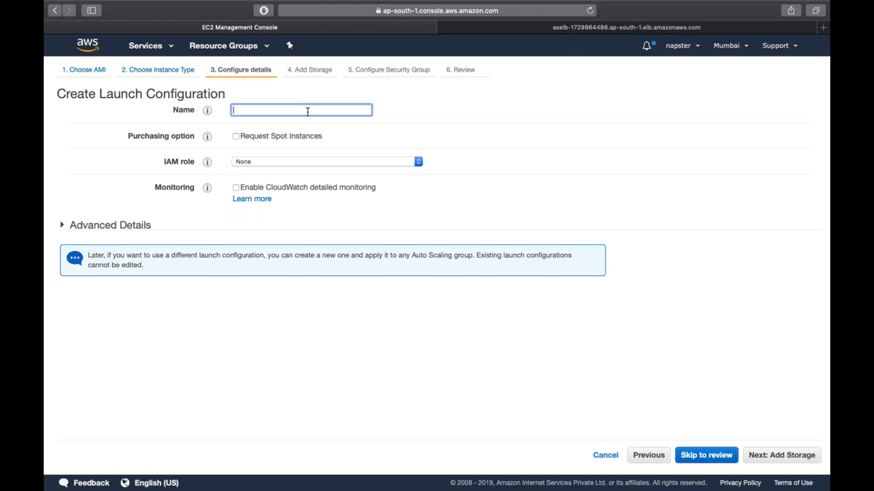
{"action": "type", "text": "AutoScalingGroup"}
{"action": "key", "text": "Tab"}
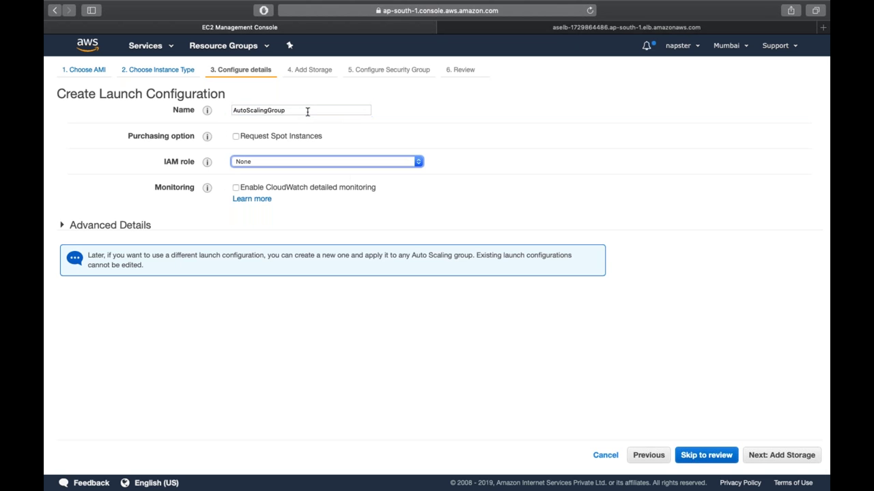
{"action": "left_click", "coordinate": [282, 164]}
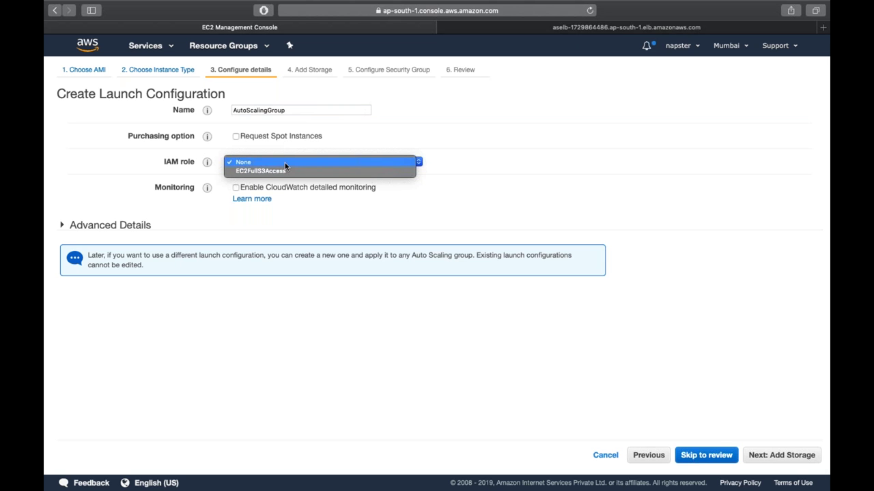
{"action": "left_click", "coordinate": [165, 180]}
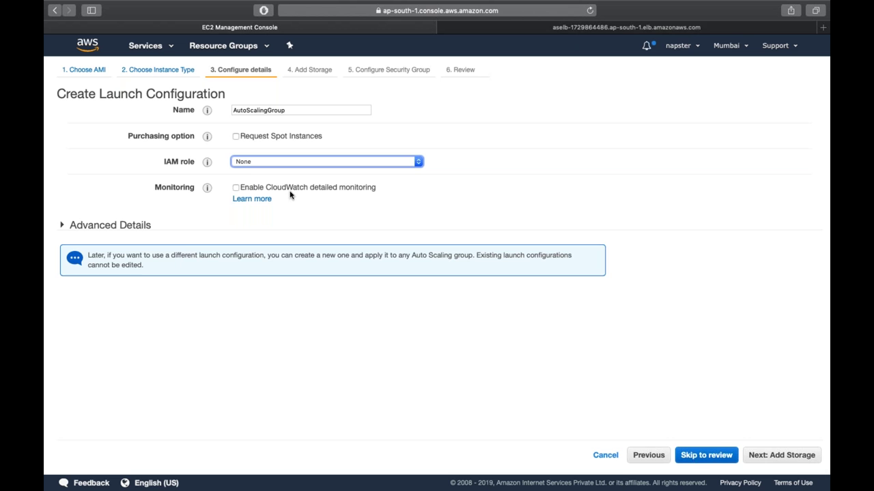
- Enter a #!/bin/bash user data script with the commands yum install httpd -y, service httpd start and chkconfig httpd on
{"action": "left_click", "coordinate": [129, 226]}
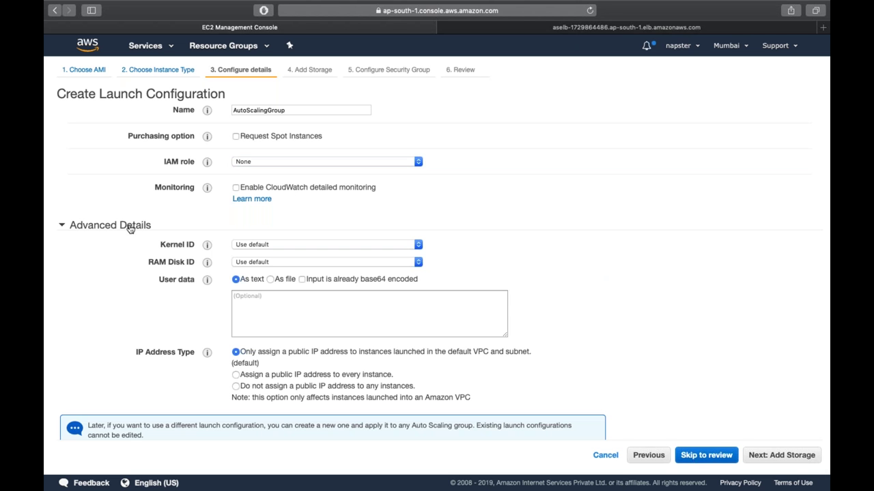
{"action": "left_click", "coordinate": [308, 329]}
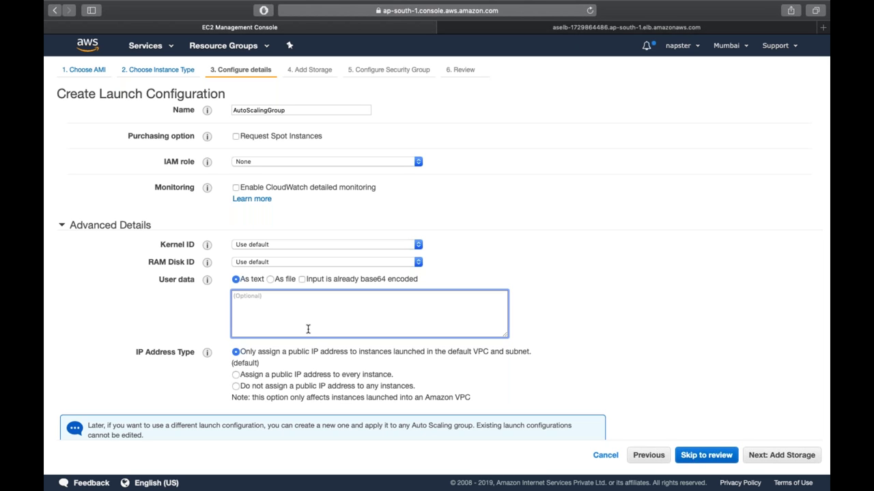
{"action": "type", "text": "#!/bin/bashyum install http d -y"}
{"action": "type", "text": "servic"}
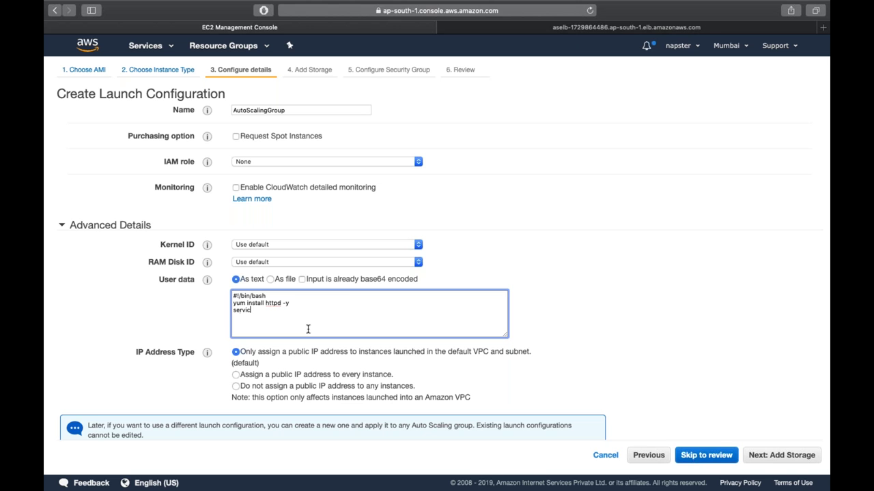
{"action": "type", "text": "e httpd start"}
{"action": "key", "text": "Return"}
{"action": "type", "text": "chkconfig httpd on"}
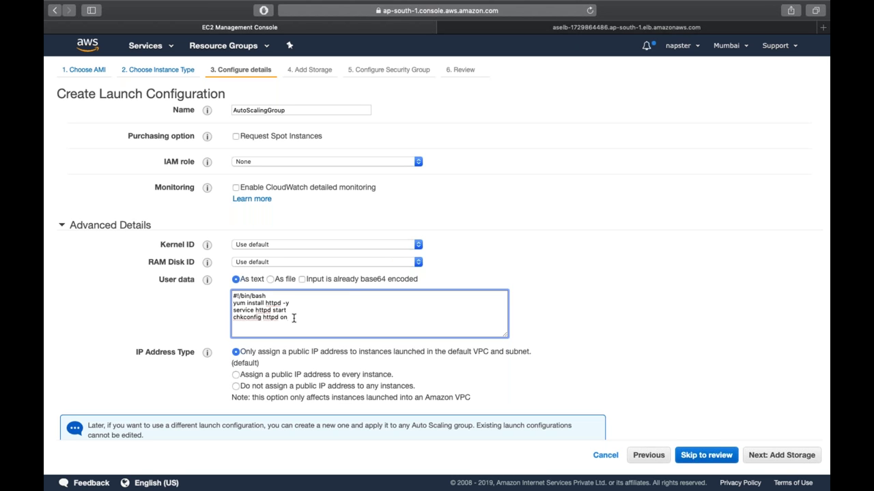
- Add echo "<h1>Hi, this is made under Auto Scaling Mode</h1> " > /var/www/html/index.html as the last line of the user data
{"action": "type", "text": "echo \"<h1>Hi, this is made under Auto Scaling Mode</h1> \""}
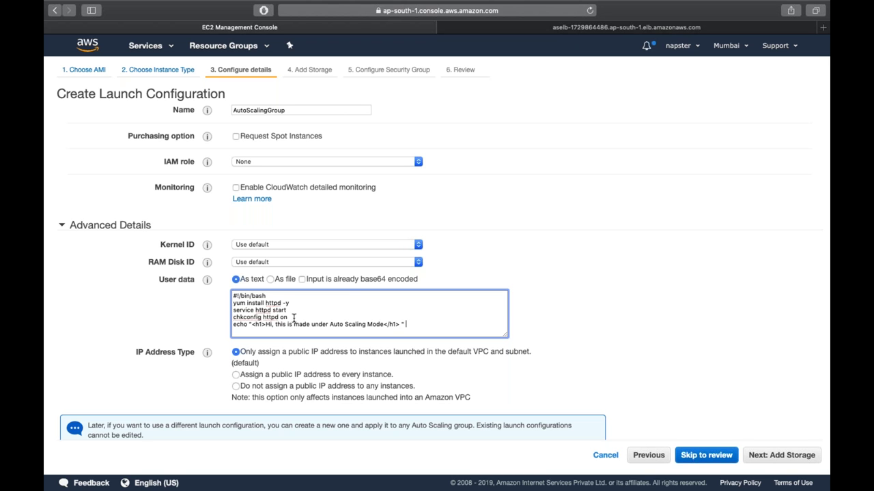
{"action": "type", "text": " > /var/www/html/index.html"}
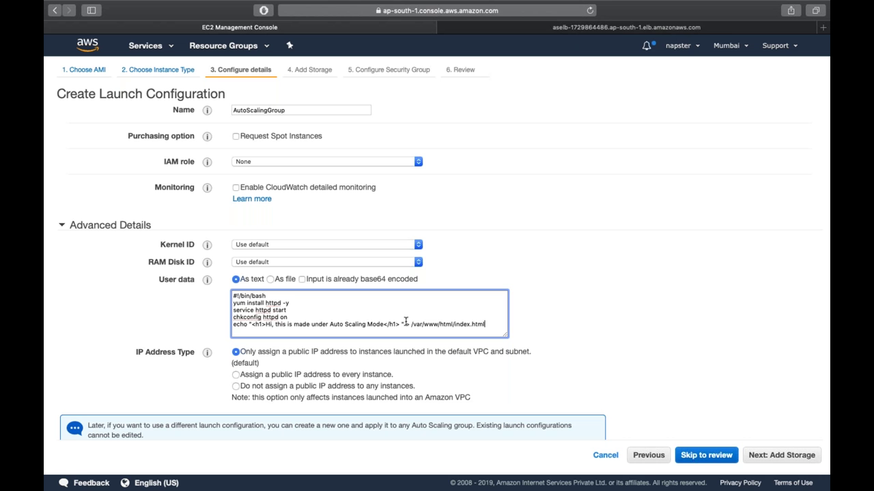
{"action": "left_click_drag", "start_coordinate": [410, 324], "coordinate": [454, 324]}
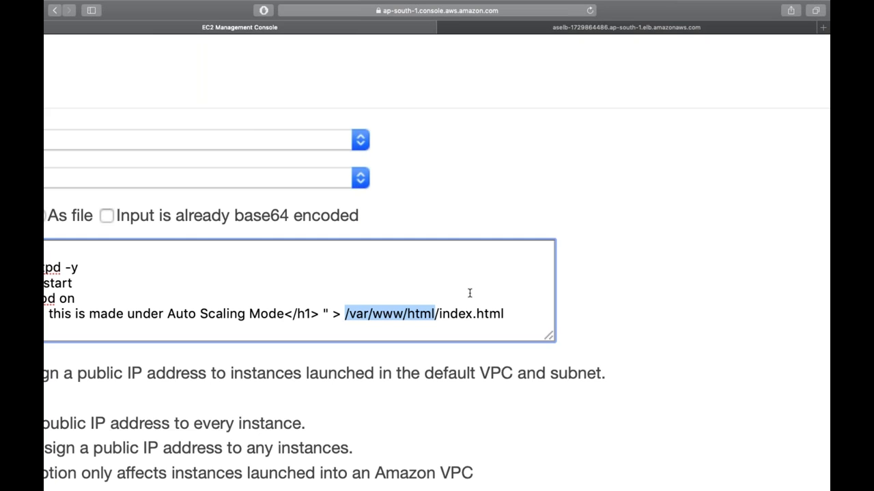
{"action": "scroll", "coordinate": [468, 299], "scroll_direction": "down", "scroll_amount": 5}
{"action": "key", "text": "super+shift+backslash"}
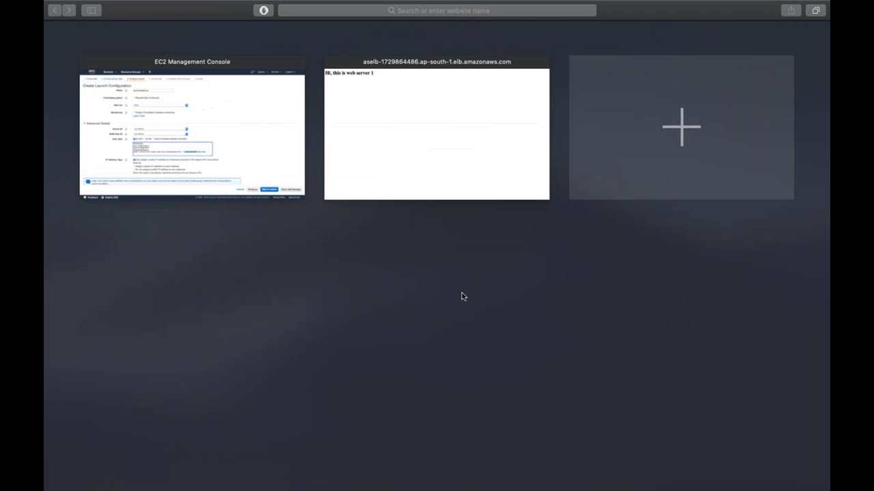
{"action": "left_click", "coordinate": [289, 126]}
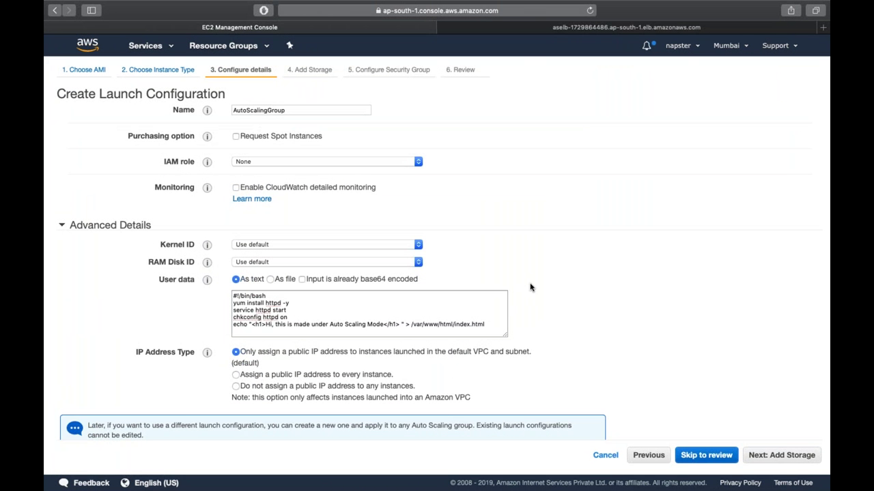
- Accept the default storage and name the new security group AutoScaling-Security-Group
{"action": "left_click", "coordinate": [785, 456]}
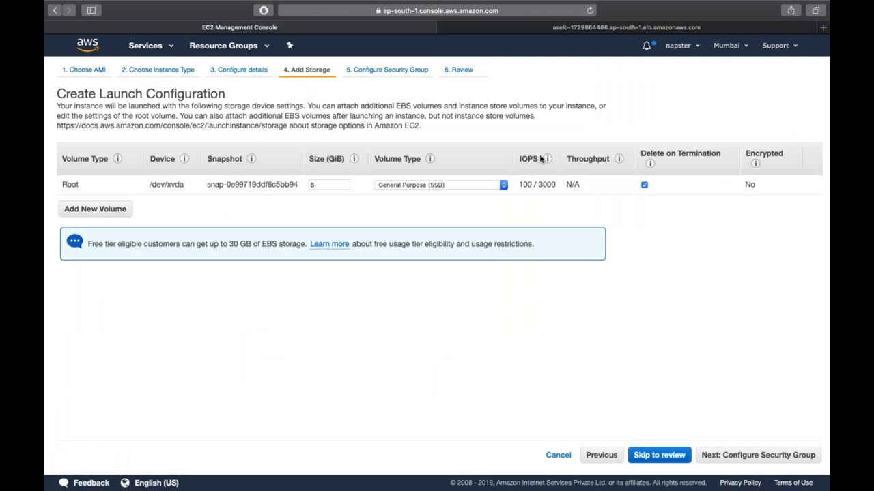
{"action": "left_click", "coordinate": [759, 455]}
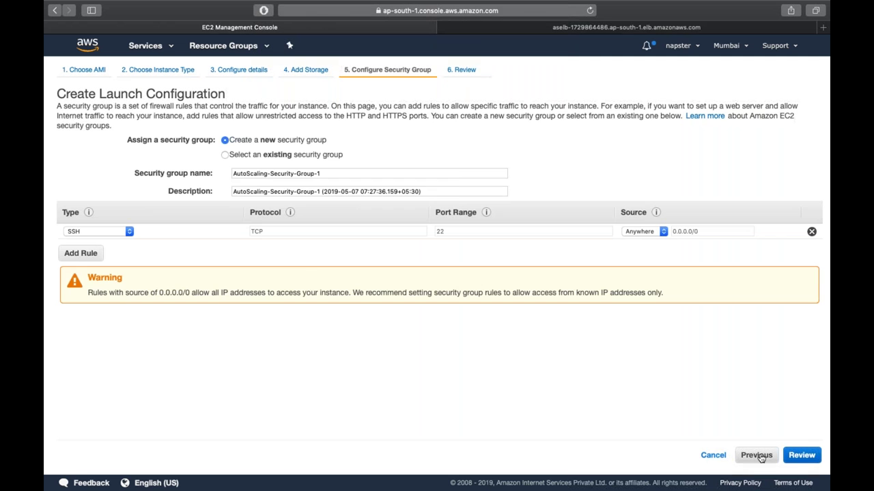
{"action": "left_click", "coordinate": [327, 172]}
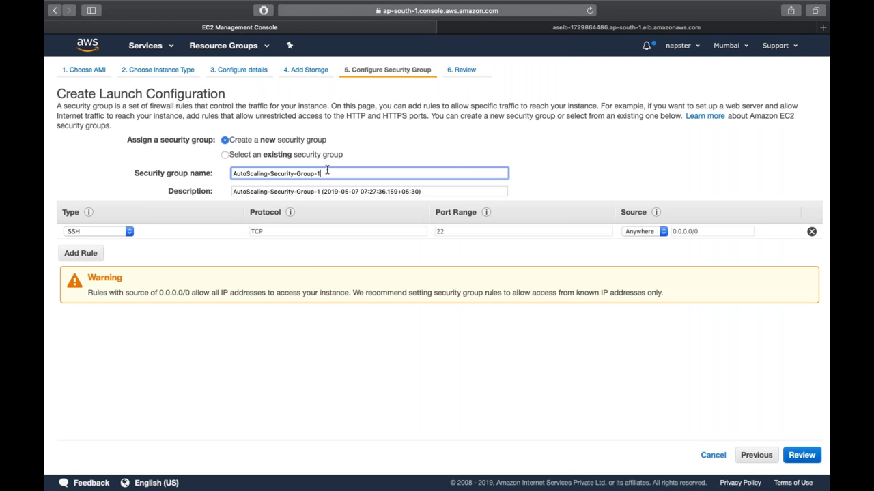
{"action": "key", "text": "BackSpace"}
{"action": "key", "text": "BackSpace"}
{"action": "key", "text": "Tab"}
- Add an HTTP rule on port 80 with source Anywhere to the new security group
{"action": "left_click", "coordinate": [92, 257]}
{"action": "key", "text": "h"}
{"action": "key", "text": "Tab"}
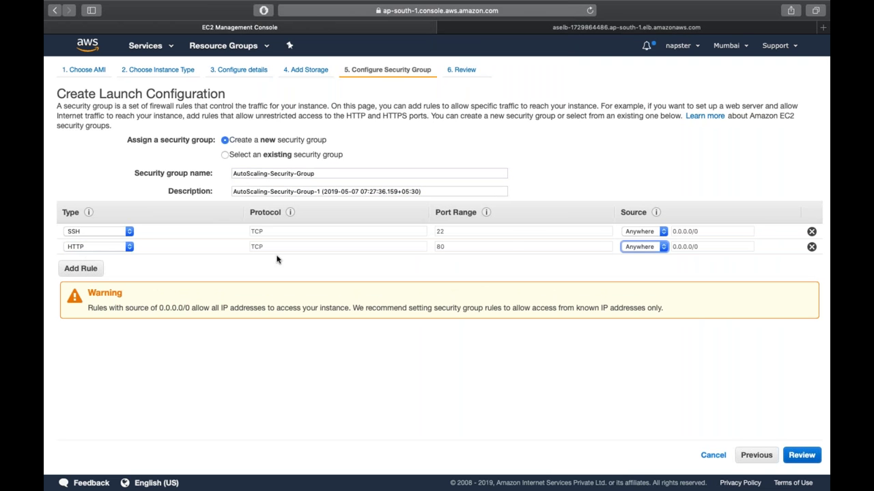
{"action": "left_click", "coordinate": [681, 262]}
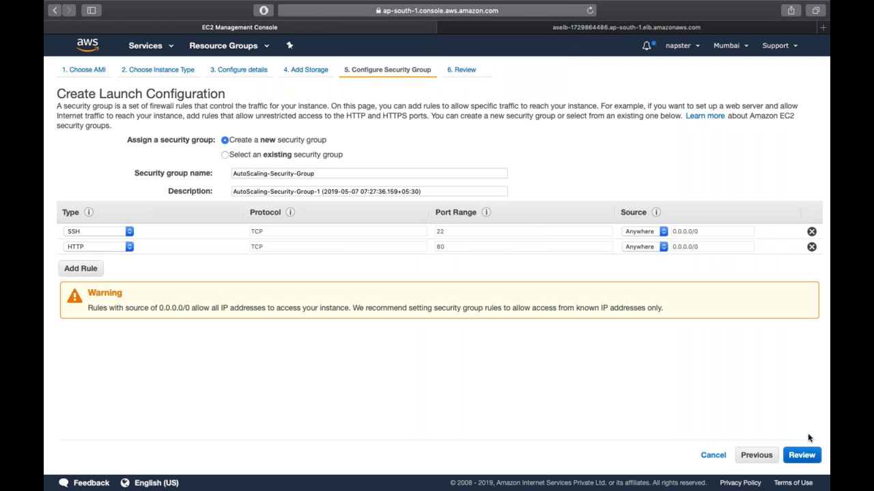
- Review and create the launch configuration with the existing key pair MumbaiKeyPair, acknowledging access to its private key file
{"action": "left_click", "coordinate": [802, 456]}
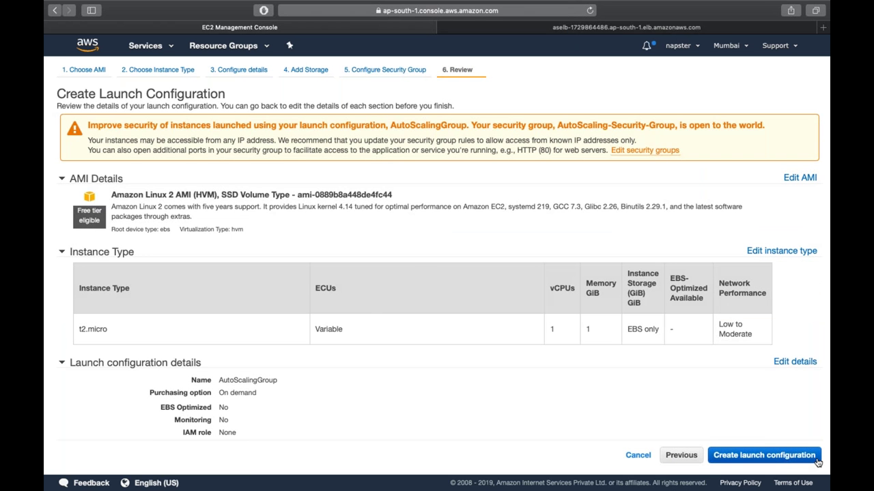
{"action": "left_click", "coordinate": [816, 459]}
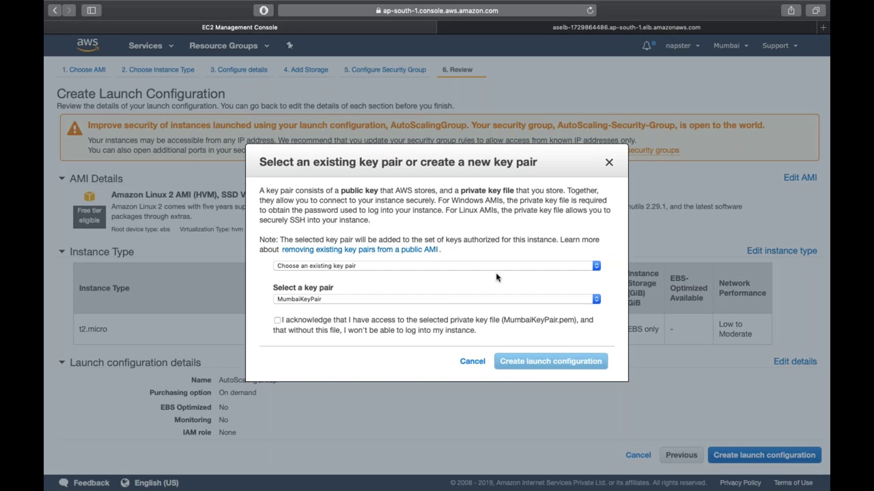
{"action": "left_click", "coordinate": [420, 319]}
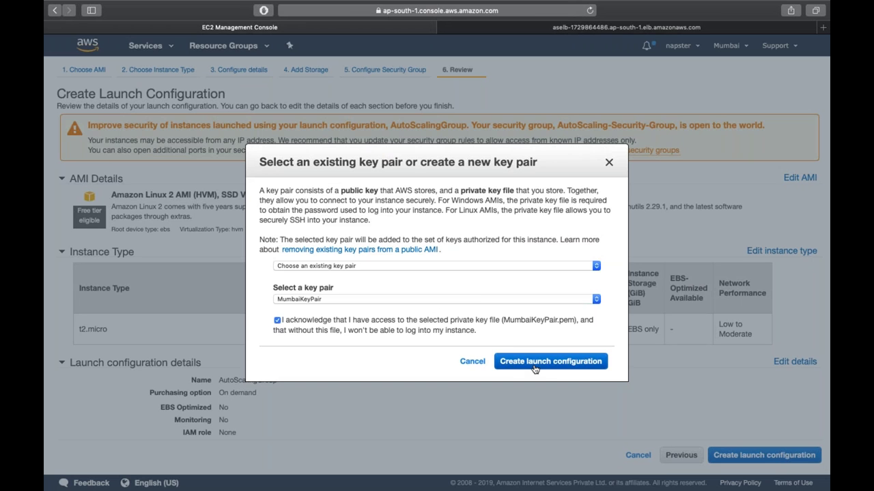
{"action": "left_click", "coordinate": [534, 362]}
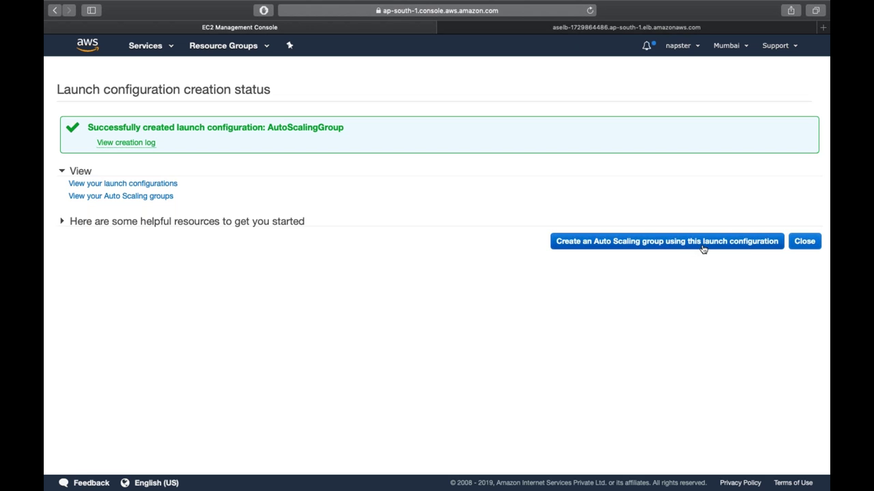
- Start an Auto Scaling group from this launch configuration, name it ASGroup and keep a starting size of 1 instance
{"action": "left_click", "coordinate": [654, 242]}
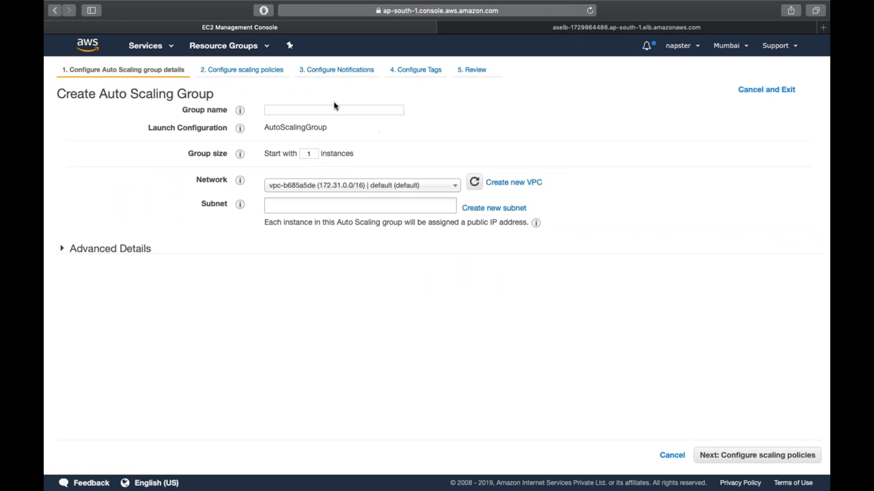
{"action": "left_click", "coordinate": [335, 112]}
{"action": "type", "text": "A"}
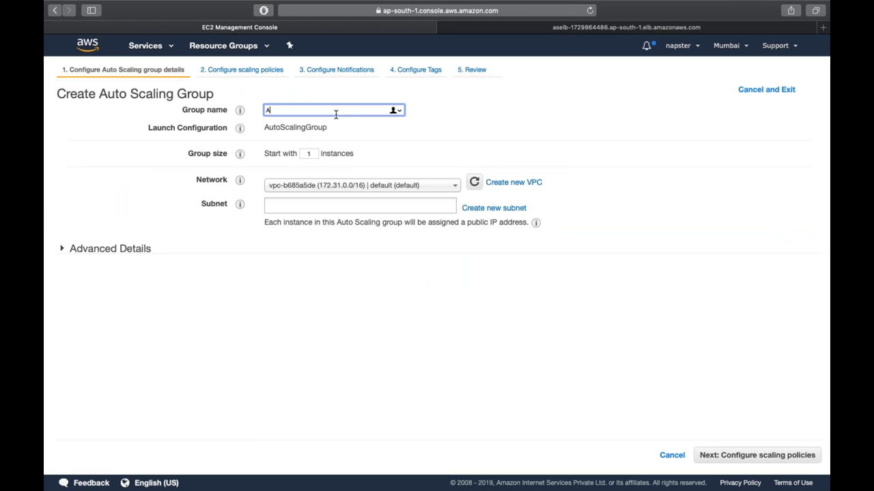
{"action": "type", "text": "SGroup"}
{"action": "left_click", "coordinate": [314, 155]}
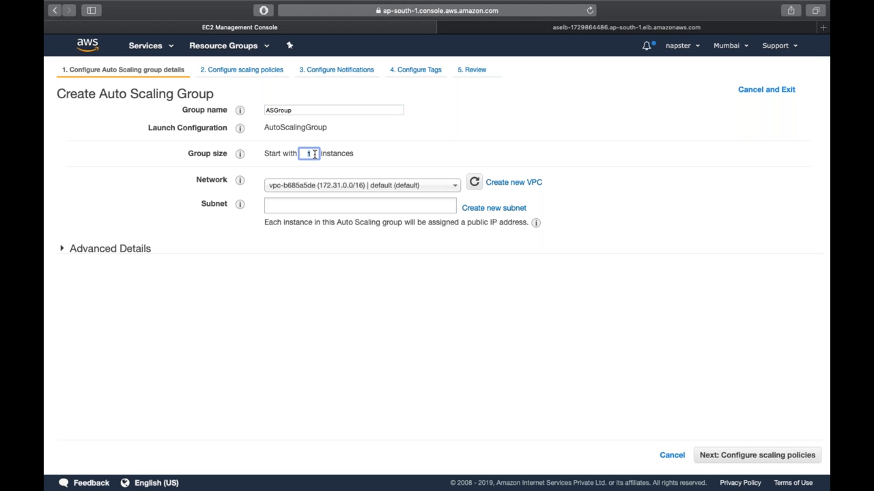
{"action": "left_click", "coordinate": [361, 169]}
- Keep the default VPC and add the subnets default1b in ap-south-1b and default1a in ap-south-1a to the group
{"action": "left_click", "coordinate": [321, 191]}
{"action": "left_click", "coordinate": [320, 192]}
{"action": "left_click", "coordinate": [335, 208]}
{"action": "left_click", "coordinate": [328, 229]}
{"action": "left_click", "coordinate": [328, 228]}
{"action": "left_click", "coordinate": [329, 249]}
- Show the group's advanced details and enable receiving traffic from one or more load balancers
{"action": "left_click", "coordinate": [378, 292]}
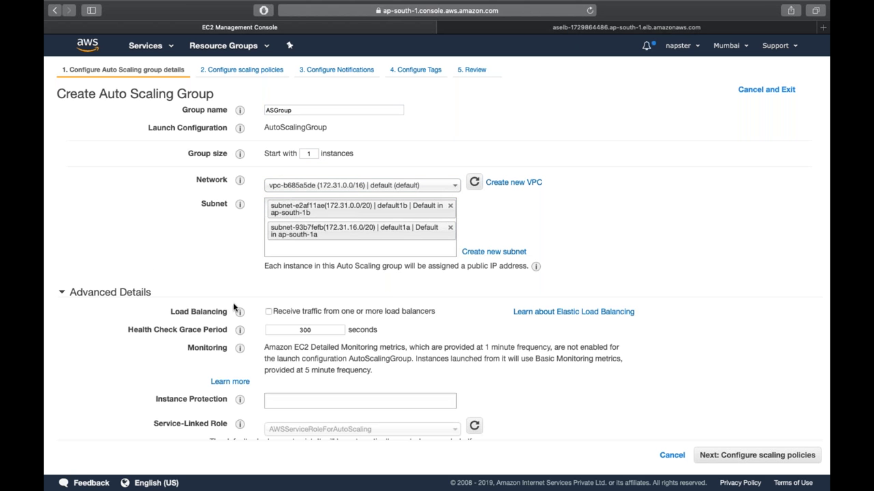
{"action": "scroll", "coordinate": [225, 300], "scroll_direction": "down", "scroll_amount": 1}
{"action": "left_click", "coordinate": [210, 279]}
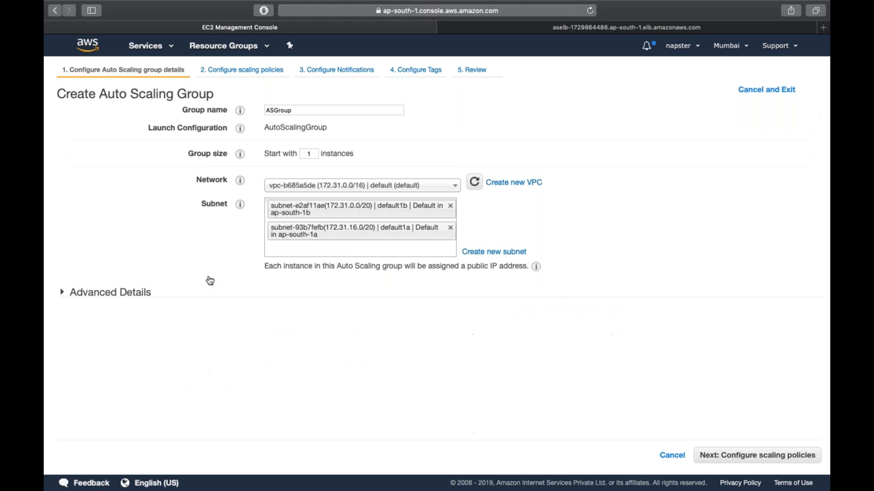
{"action": "left_click", "coordinate": [132, 292]}
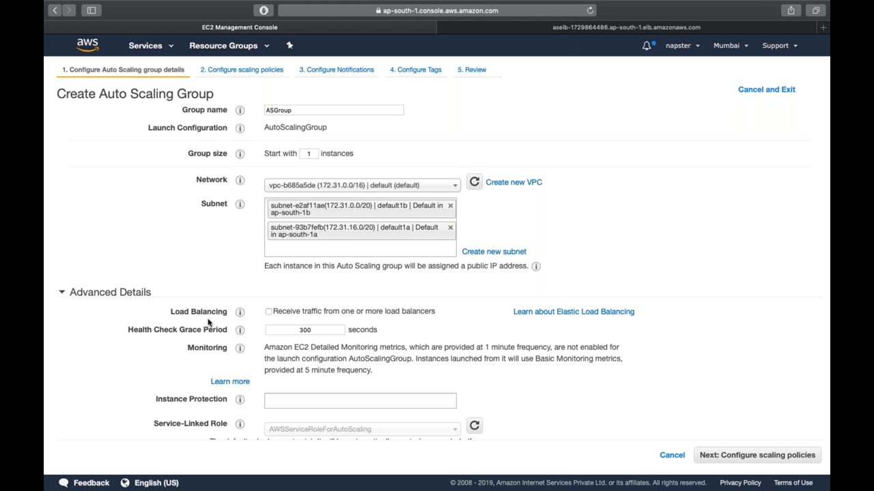
{"action": "left_click", "coordinate": [351, 312]}
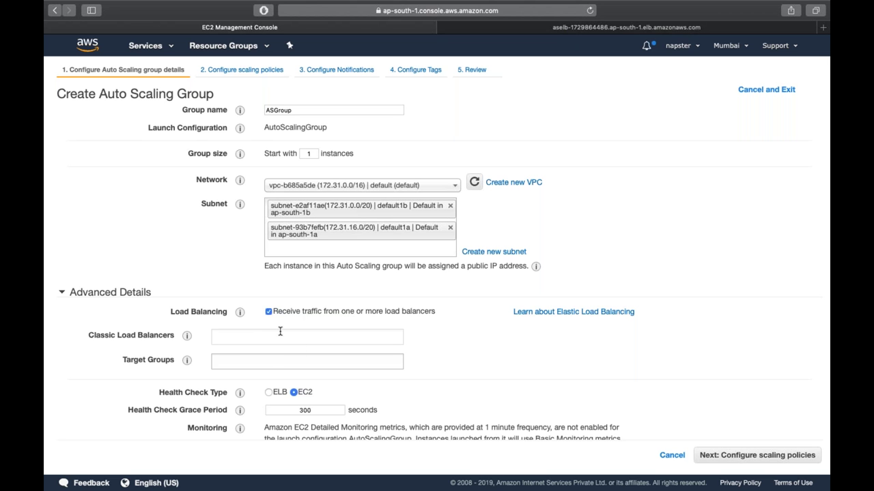
- Assign the ASTarget target group, keep the EC2 health check type and continue to the scaling policies
{"action": "left_click", "coordinate": [329, 364]}
{"action": "left_click", "coordinate": [479, 365]}
{"action": "scroll", "coordinate": [292, 334], "scroll_direction": "down", "scroll_amount": 1}
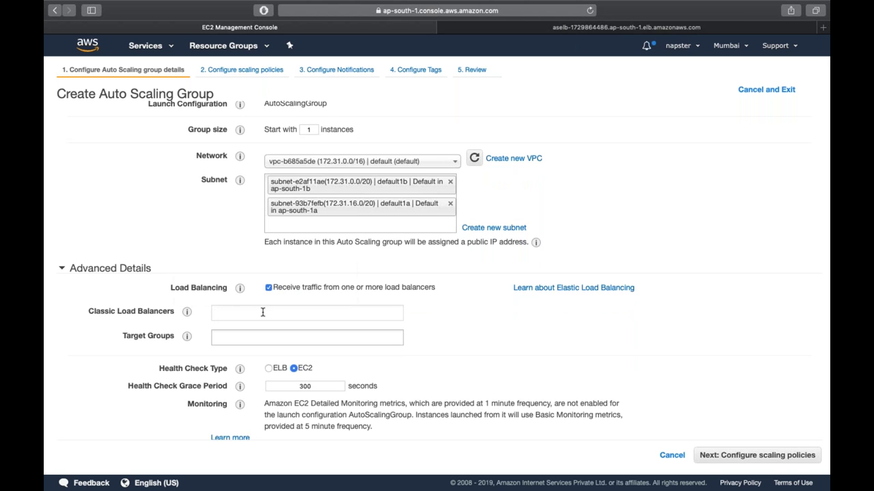
{"action": "left_click", "coordinate": [221, 338]}
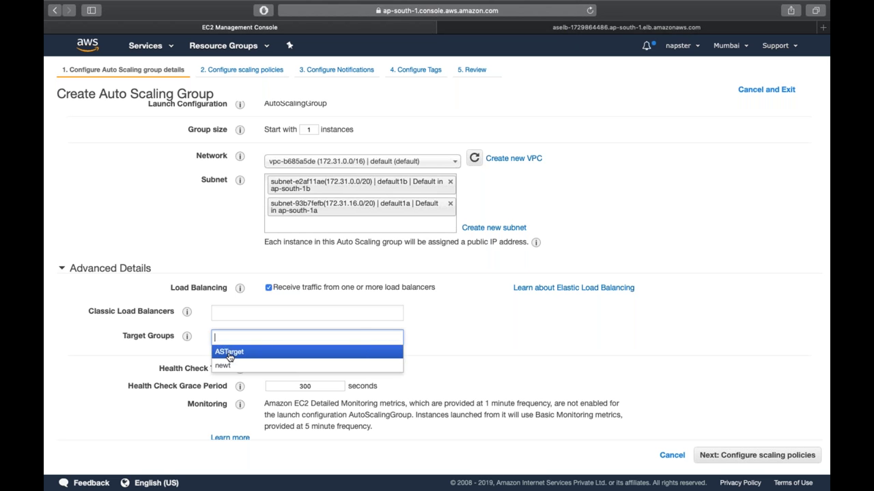
{"action": "left_click", "coordinate": [229, 352]}
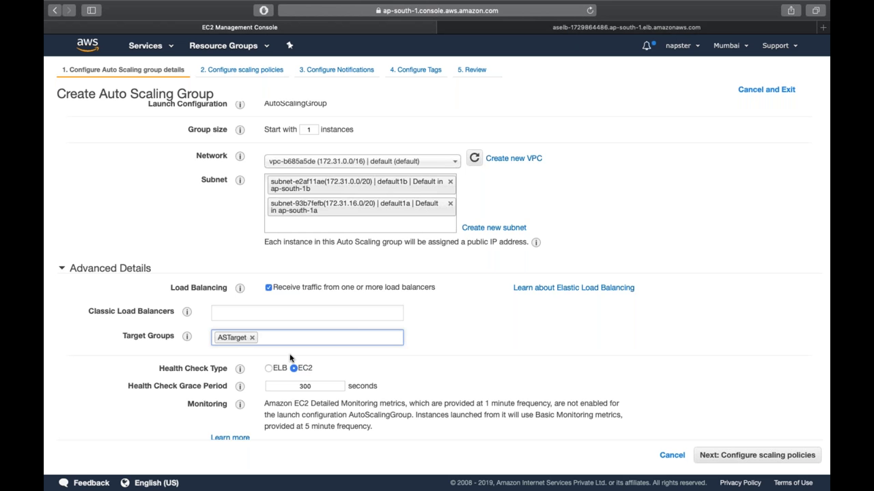
{"action": "scroll", "coordinate": [291, 358], "scroll_direction": "down", "scroll_amount": 3}
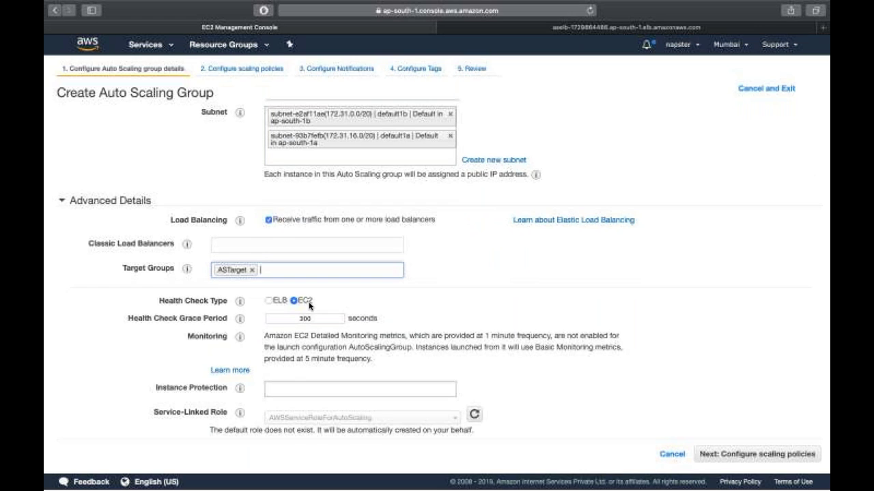
{"action": "left_click", "coordinate": [733, 455]}
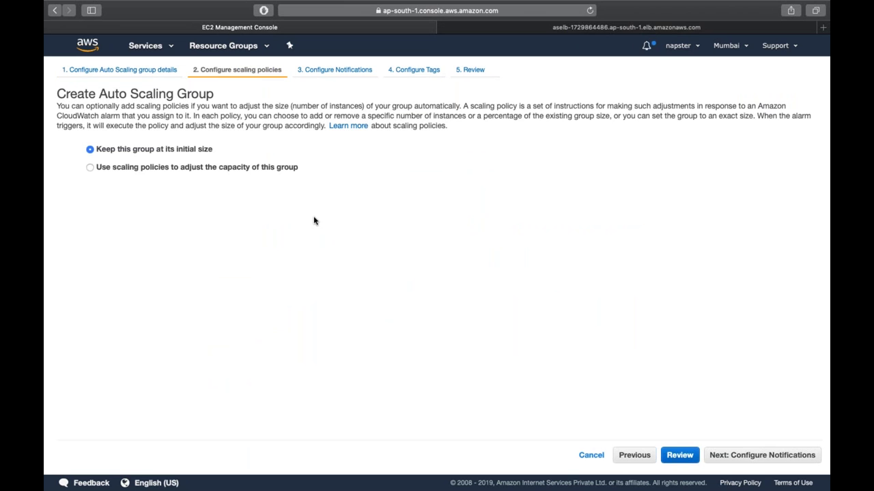
- Use scaling policies to adjust the group's capacity, scaling between 1 and 5 instances
{"action": "left_click", "coordinate": [148, 168]}
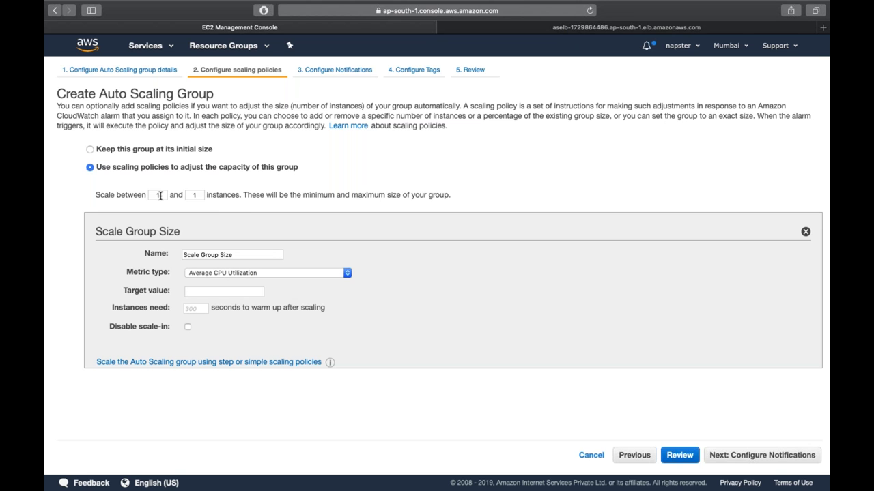
{"action": "left_click", "coordinate": [202, 194]}
{"action": "key", "text": "BackSpace"}
{"action": "type", "text": "5"}
- Keep Average CPU Utilization as the scaling policy's metric type and set its target value to 70
{"action": "left_click", "coordinate": [234, 276]}
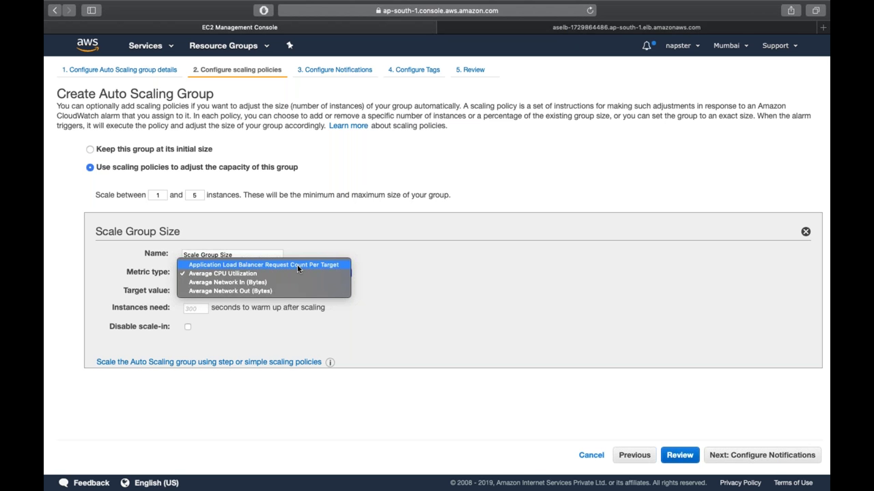
{"action": "left_click", "coordinate": [238, 275]}
{"action": "left_click", "coordinate": [225, 293]}
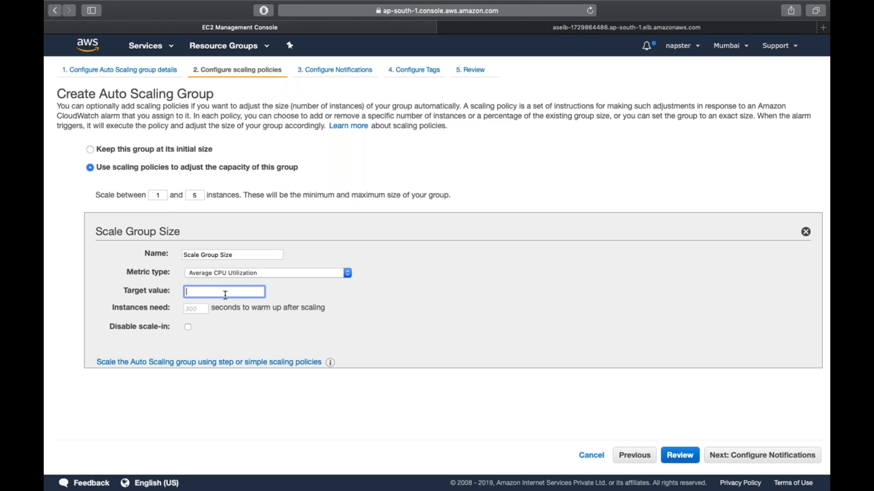
{"action": "type", "text": "70"}
{"action": "left_click", "coordinate": [505, 302]}
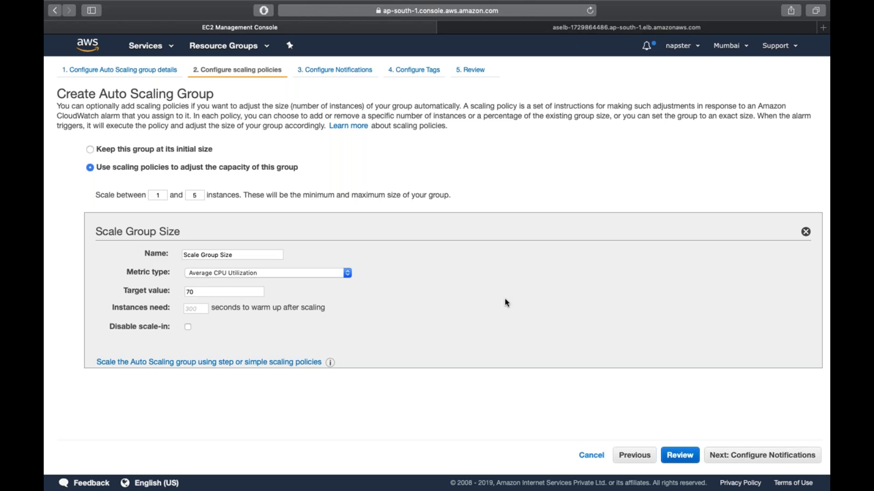
- Set the scaling policy's target value to 60 and continue to the notification settings
{"action": "left_click", "coordinate": [253, 292]}
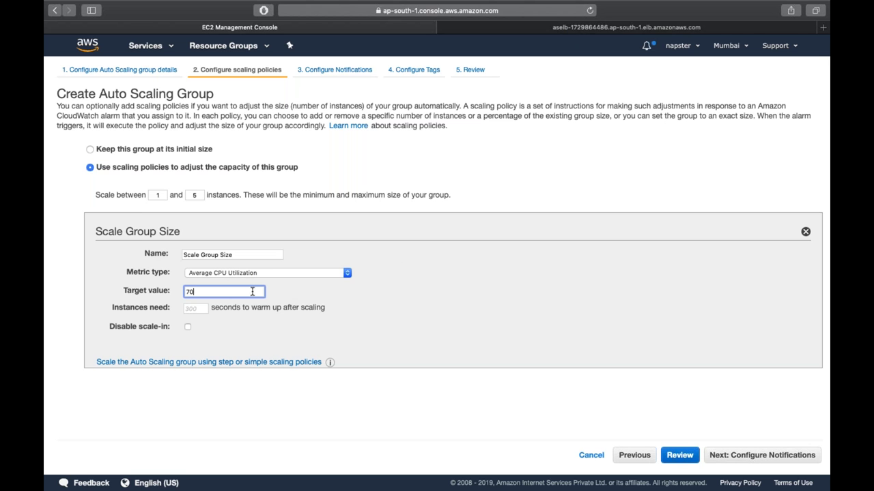
{"action": "double_click", "coordinate": [253, 291]}
{"action": "type", "text": "60"}
{"action": "left_click", "coordinate": [381, 320]}
{"action": "left_click", "coordinate": [211, 291]}
{"action": "left_click", "coordinate": [471, 360]}
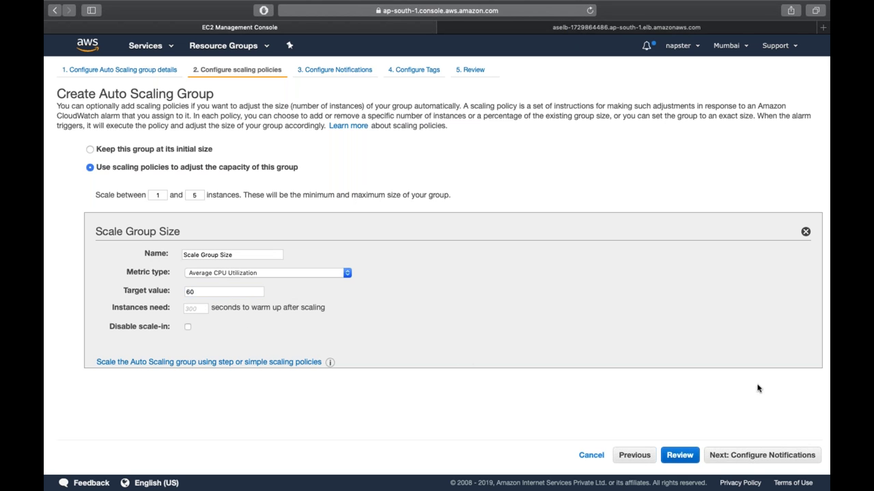
{"action": "left_click", "coordinate": [778, 457]}
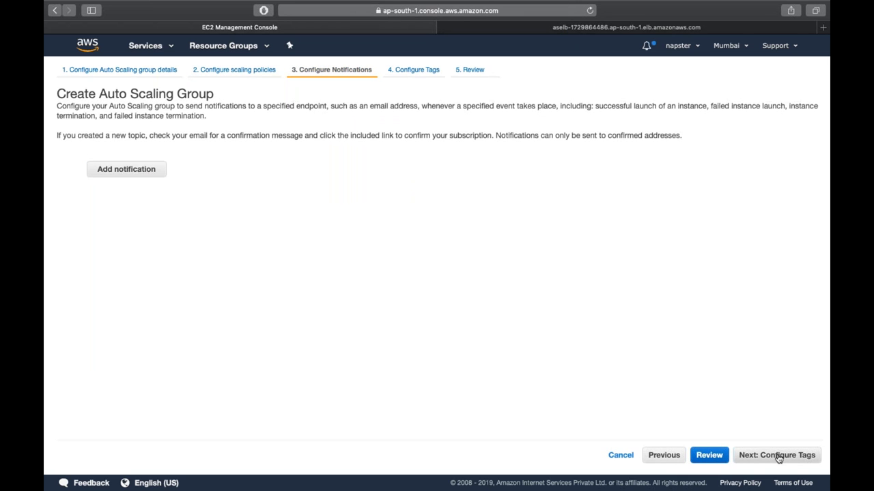
- Leave the group without notifications, add a tag with key Name and value AutoScalingMode, and proceed to the review
{"action": "left_click", "coordinate": [141, 172]}
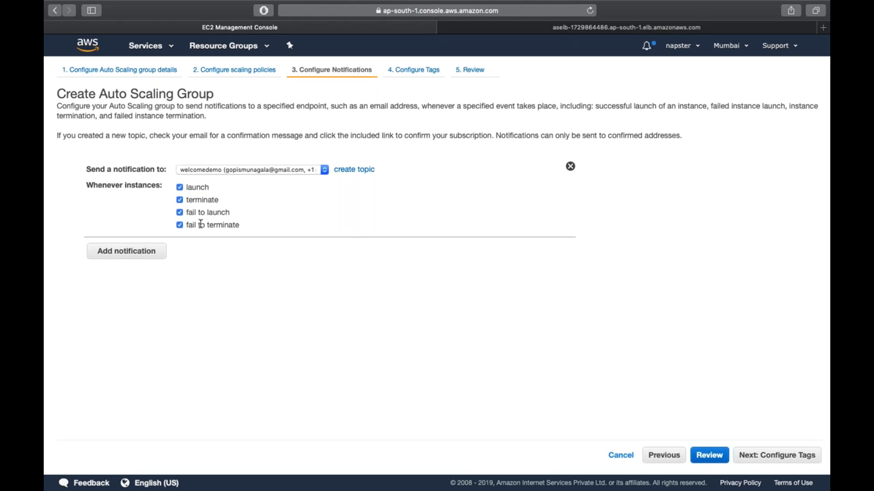
{"action": "left_click", "coordinate": [570, 167]}
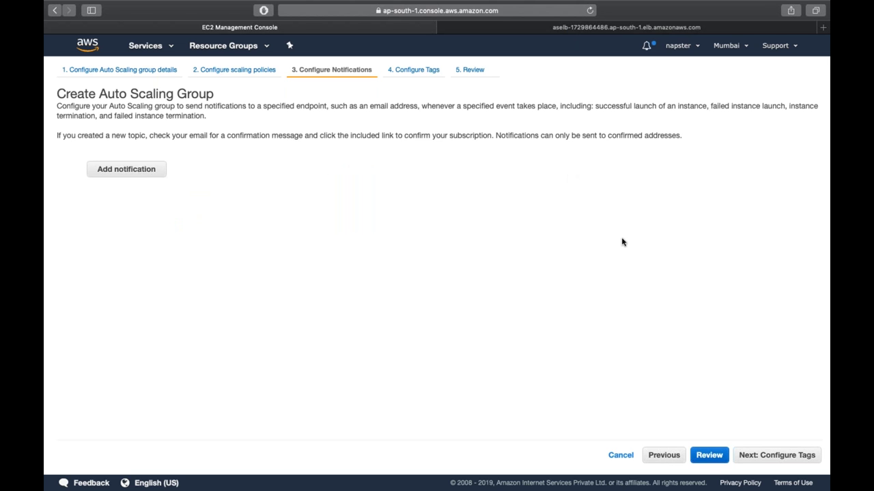
{"action": "left_click", "coordinate": [762, 455]}
{"action": "type", "text": "NAme"}
{"action": "key", "text": "Tab"}
{"action": "key", "text": "shift+Tab"}
{"action": "type", "text": "Name"}
{"action": "key", "text": "Tab"}
{"action": "type", "text": "A"}
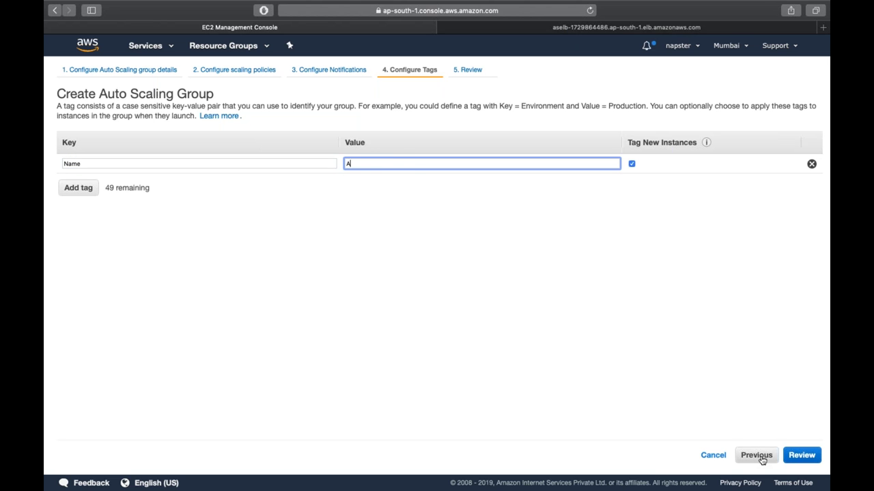
{"action": "type", "text": "utoScalingMode"}
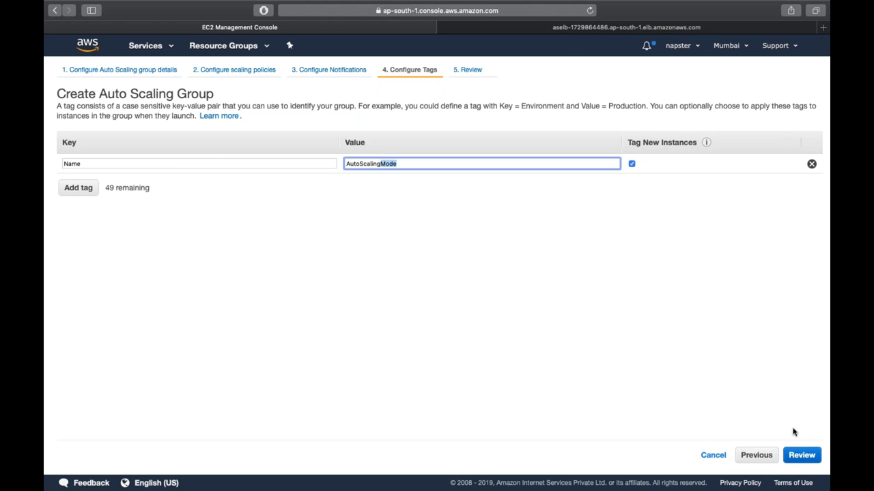
{"action": "left_click", "coordinate": [803, 454]}
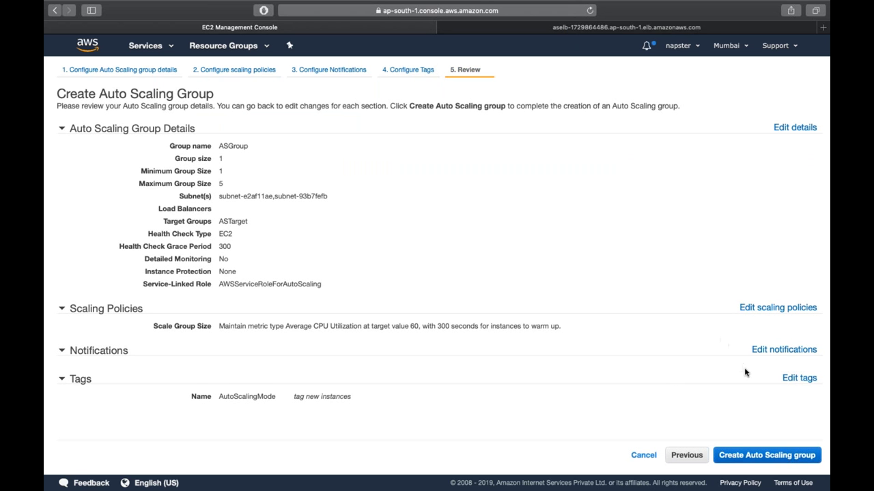
- Reopen the group details for editing, set the starting group size to 0 instances and return to the scaling policies
{"action": "left_click", "coordinate": [785, 133]}
{"action": "left_click", "coordinate": [311, 154]}
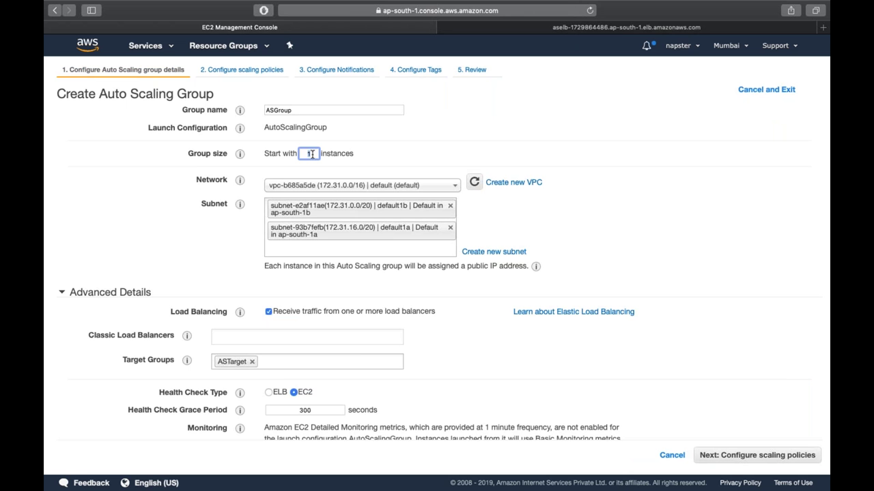
{"action": "key", "text": "BackSpace"}
{"action": "type", "text": "0"}
{"action": "left_click", "coordinate": [771, 456]}
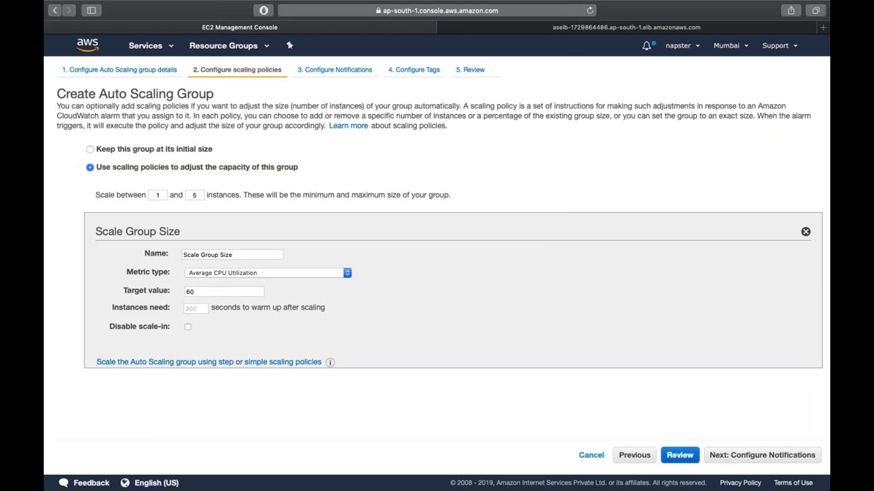
- Set the minimum group size to 0 and continue through notifications and tags to the review
{"action": "left_click", "coordinate": [780, 456]}
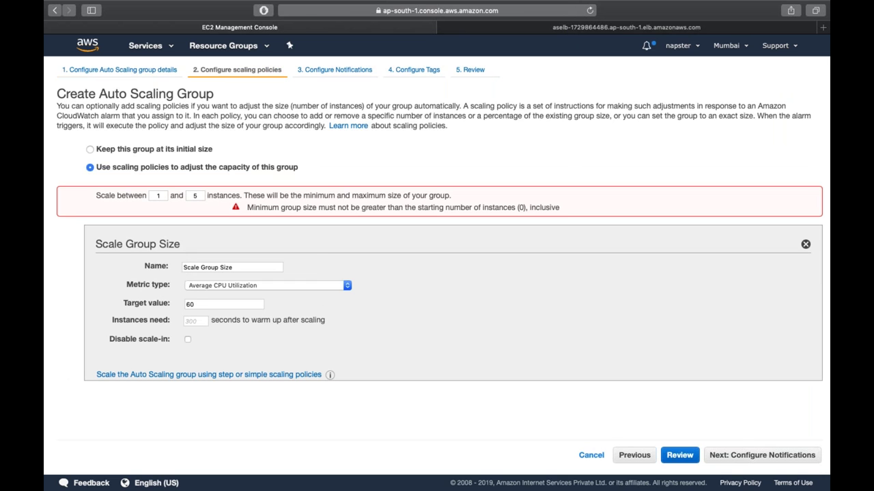
{"action": "double_click", "coordinate": [165, 199]}
{"action": "key", "text": "BackSpace"}
{"action": "type", "text": "0"}
{"action": "left_click", "coordinate": [748, 456]}
{"action": "left_click", "coordinate": [755, 456]}
{"action": "left_click", "coordinate": [803, 456]}
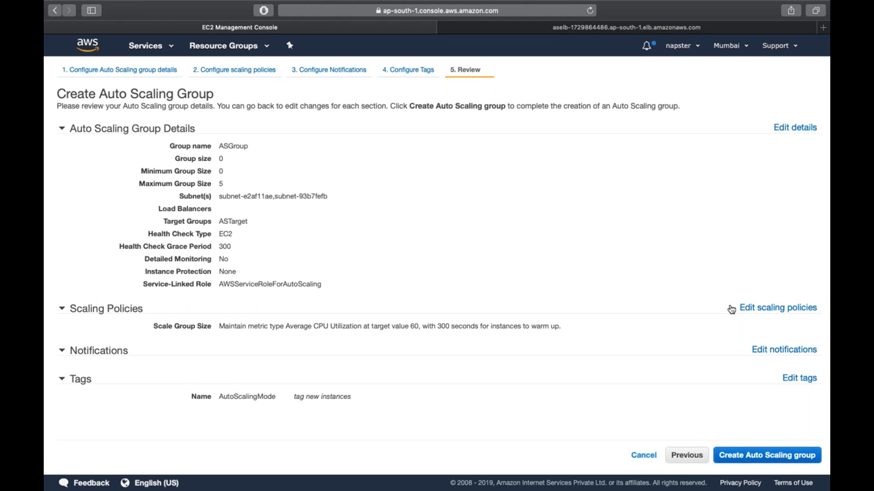
- Try to create the Auto Scaling group, retry the scaling policy creation, and go back to the group's setup
{"action": "left_click", "coordinate": [770, 455]}
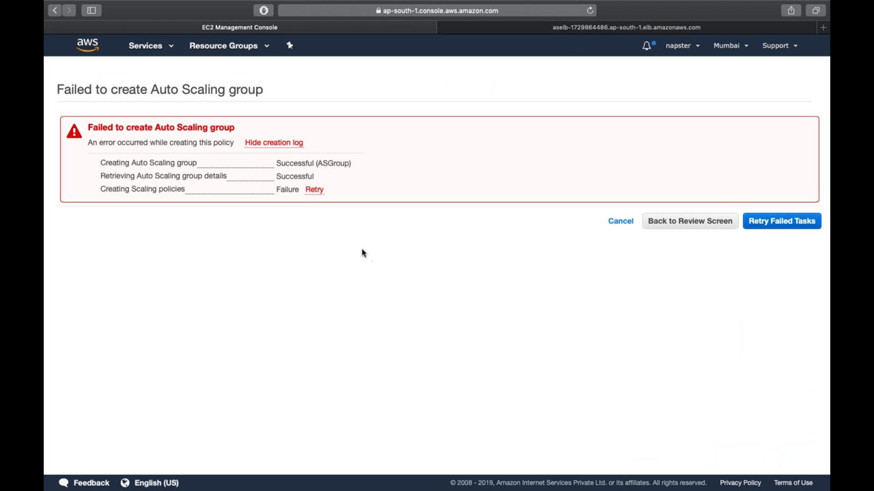
{"action": "left_click", "coordinate": [315, 191]}
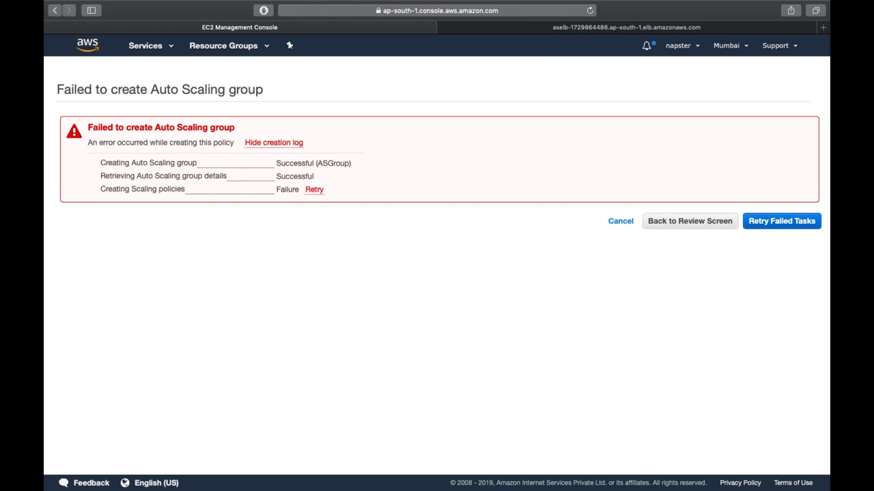
{"action": "left_click", "coordinate": [659, 221]}
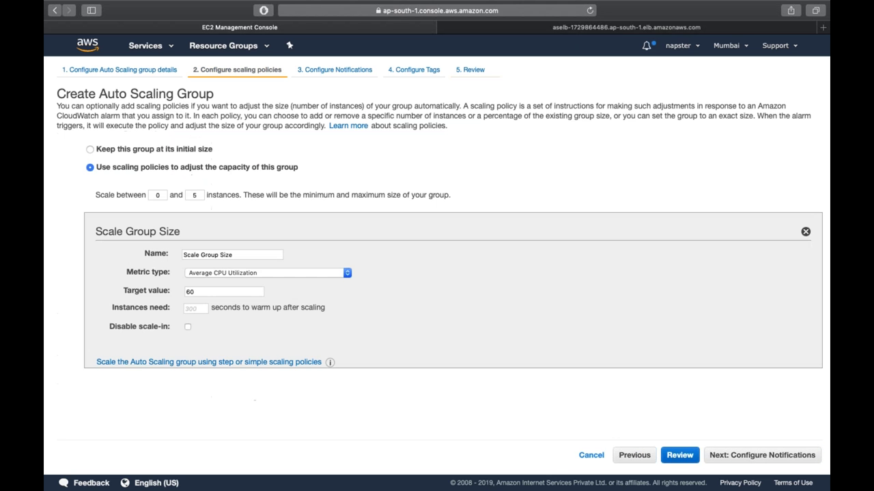
- Set the Scale Group Size policy's target value to 70 and continue through notifications and tags to the review
{"action": "left_click", "coordinate": [751, 308]}
{"action": "double_click", "coordinate": [247, 290]}
{"action": "type", "text": "70"}
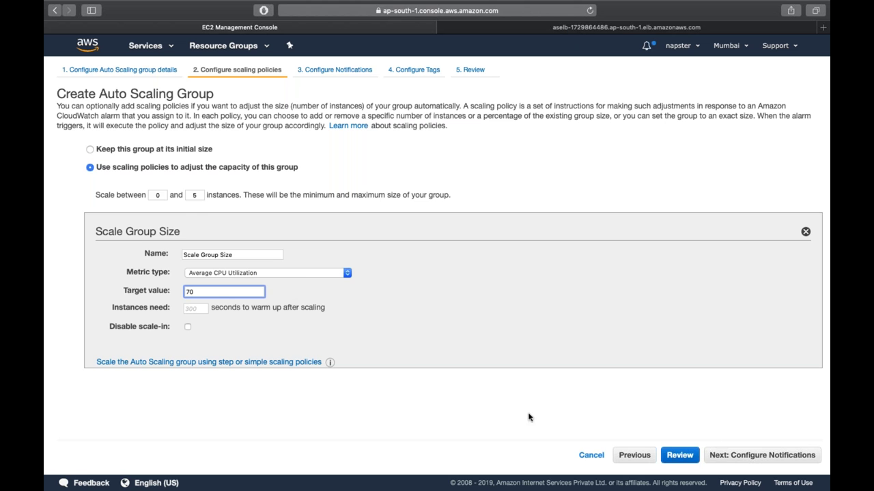
{"action": "left_click", "coordinate": [780, 466]}
{"action": "left_click", "coordinate": [779, 466]}
{"action": "left_click", "coordinate": [795, 459]}
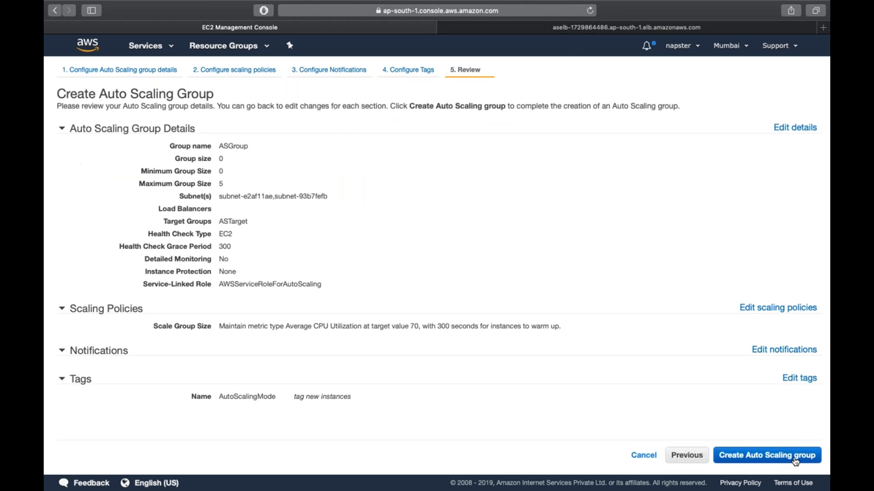
- Create the Auto Scaling group, close the creation status and enlarge the details area of ASGroup
{"action": "left_click", "coordinate": [805, 457]}
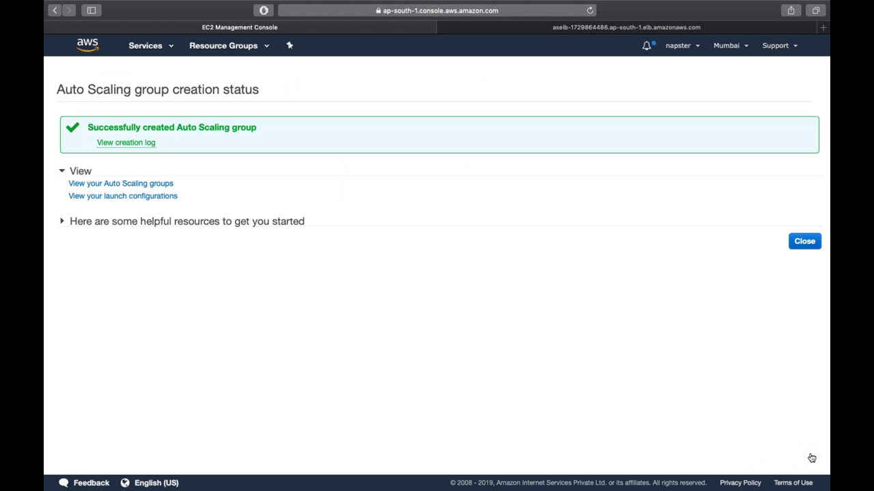
{"action": "left_click", "coordinate": [803, 243]}
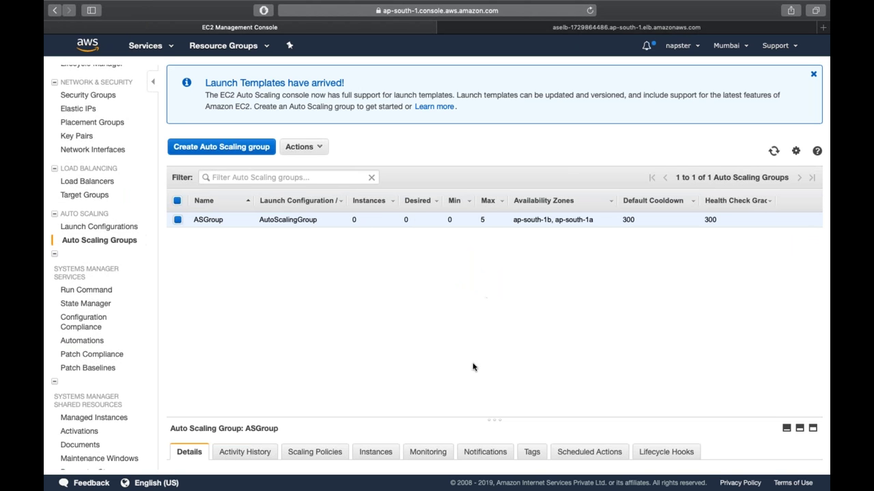
{"action": "left_click_drag", "start_coordinate": [486, 419], "coordinate": [501, 223]}
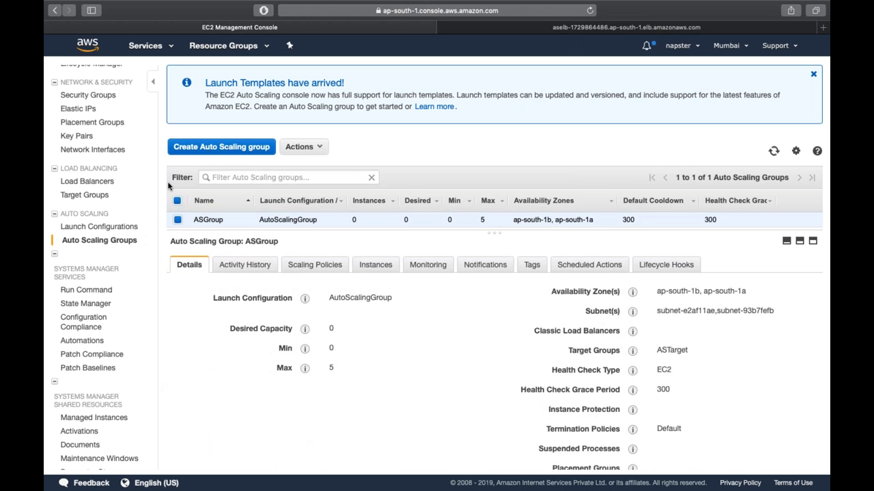
- Go to the EC2 instances list and terminate the Server1 instance, confirming the termination
{"action": "scroll", "coordinate": [125, 140], "scroll_direction": "up", "scroll_amount": 5}
{"action": "scroll", "coordinate": [126, 144], "scroll_direction": "up", "scroll_amount": 2}
{"action": "left_click", "coordinate": [76, 157]}
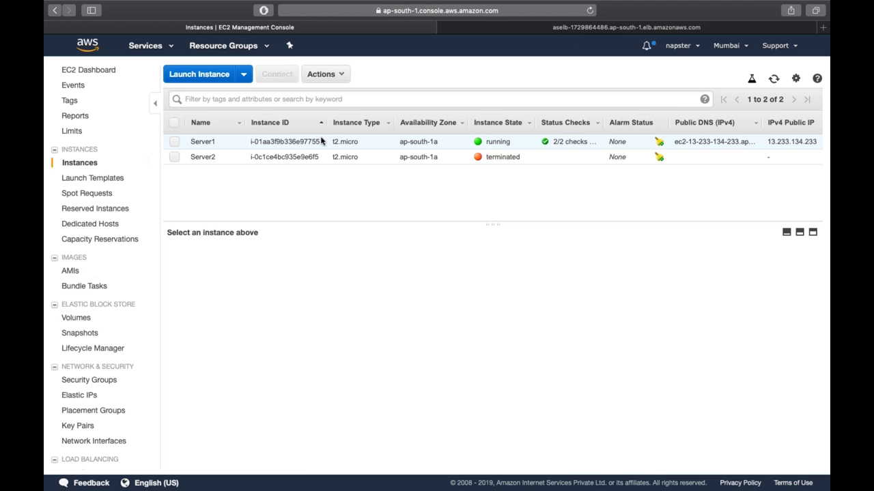
{"action": "left_click", "coordinate": [320, 141]}
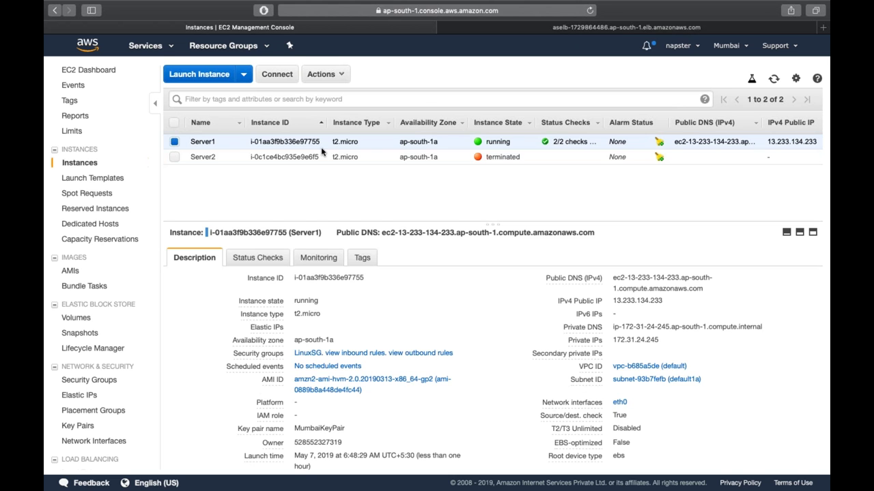
{"action": "left_click", "coordinate": [337, 74]}
{"action": "mouse_move", "coordinate": [355, 147]}
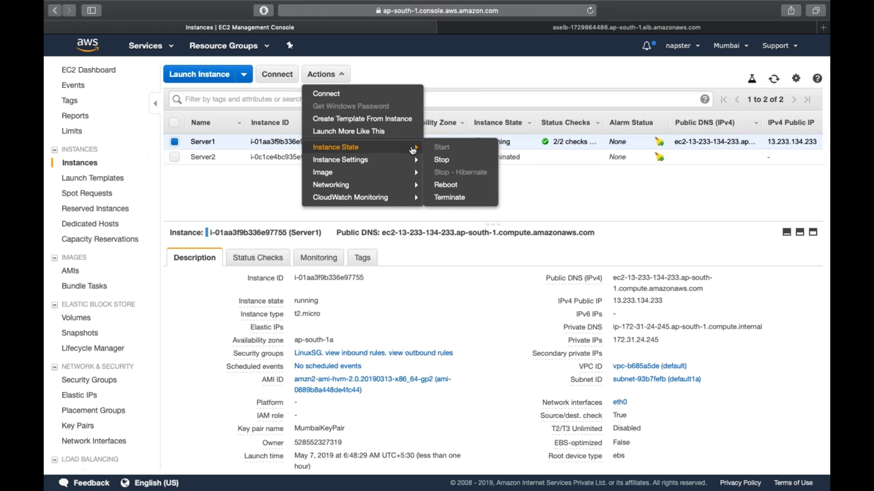
{"action": "left_click", "coordinate": [465, 197]}
{"action": "left_click", "coordinate": [577, 336]}
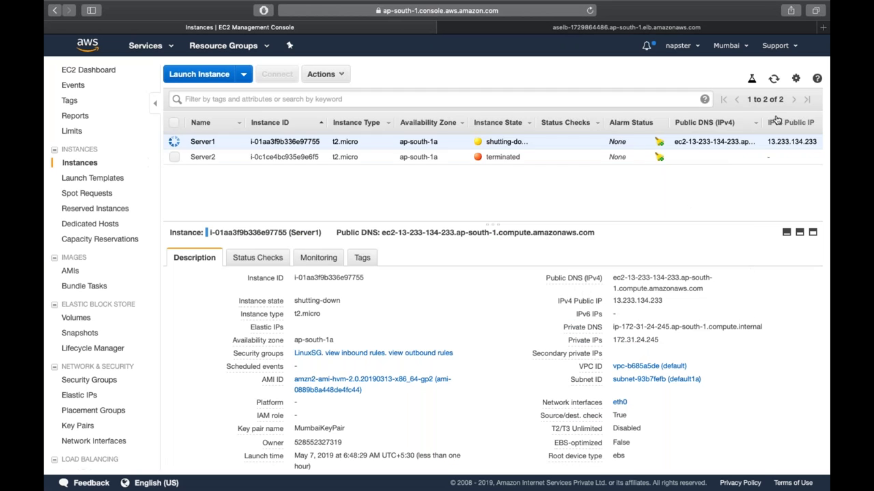
- Refresh the instances list repeatedly to check the state of Server1
{"action": "left_click", "coordinate": [773, 80]}
{"action": "left_click", "coordinate": [775, 80]}
{"action": "left_click", "coordinate": [775, 80]}
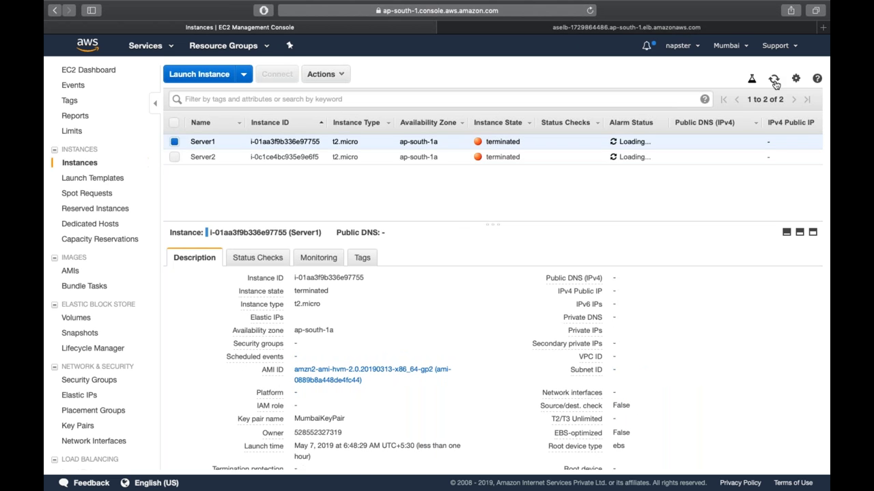
{"action": "left_click", "coordinate": [775, 79]}
{"action": "left_click", "coordinate": [774, 80]}
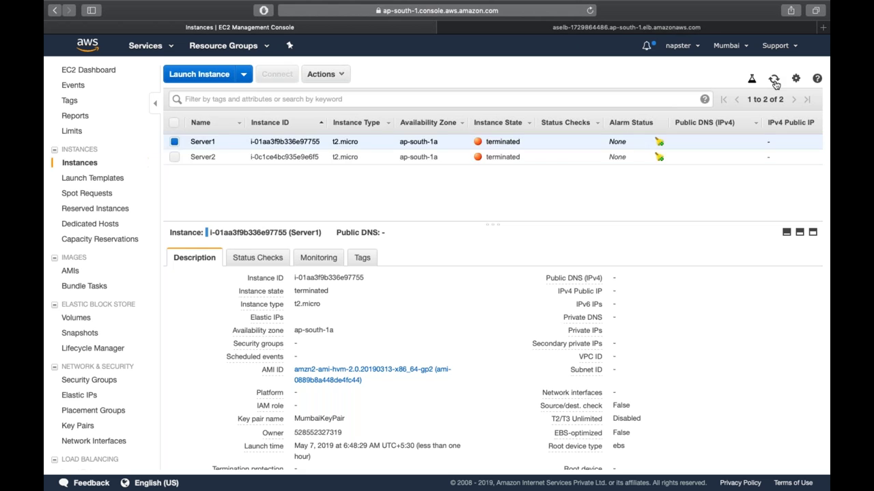
{"action": "left_click", "coordinate": [775, 81]}
{"action": "left_click", "coordinate": [774, 80]}
- Return to the list of Auto Scaling groups to view ASGroup
{"action": "scroll", "coordinate": [88, 338], "scroll_direction": "down", "scroll_amount": 1}
{"action": "scroll", "coordinate": [113, 328], "scroll_direction": "down", "scroll_amount": 5}
{"action": "left_click", "coordinate": [100, 347]}
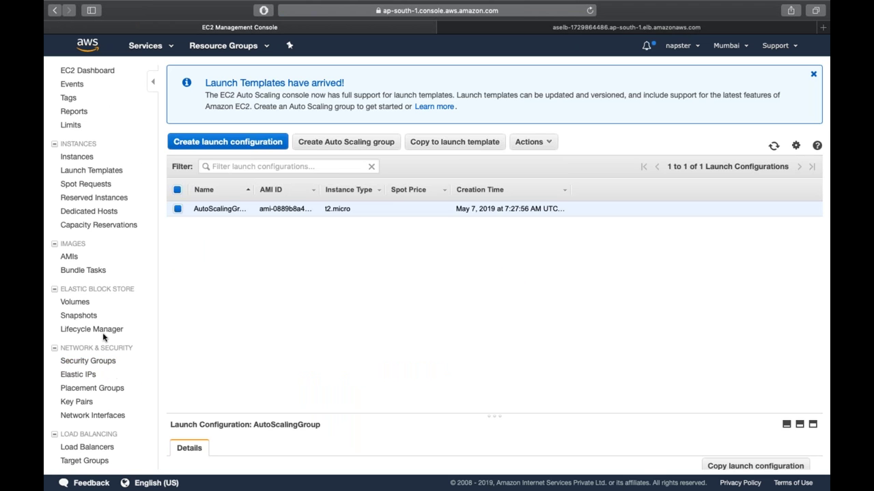
{"action": "scroll", "coordinate": [102, 335], "scroll_direction": "down", "scroll_amount": 3}
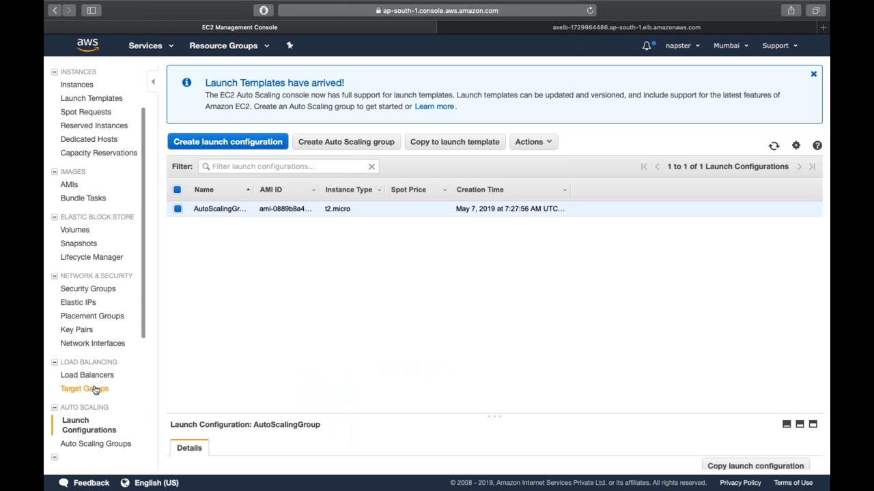
{"action": "left_click", "coordinate": [100, 444]}
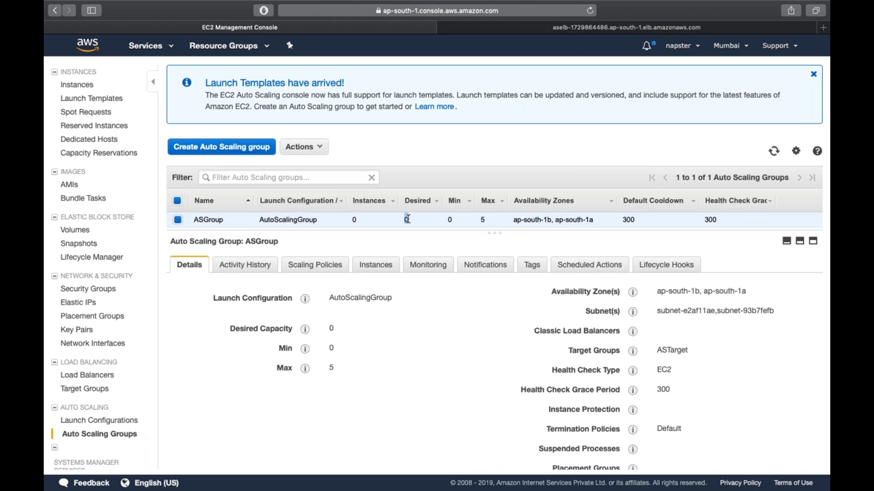
{"action": "scroll", "coordinate": [95, 130], "scroll_direction": "up", "scroll_amount": 3}
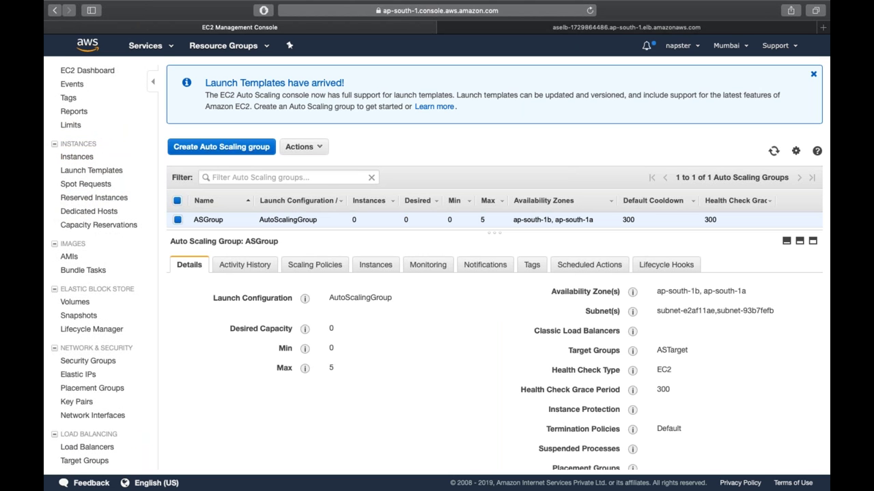
{"action": "left_click", "coordinate": [796, 153]}
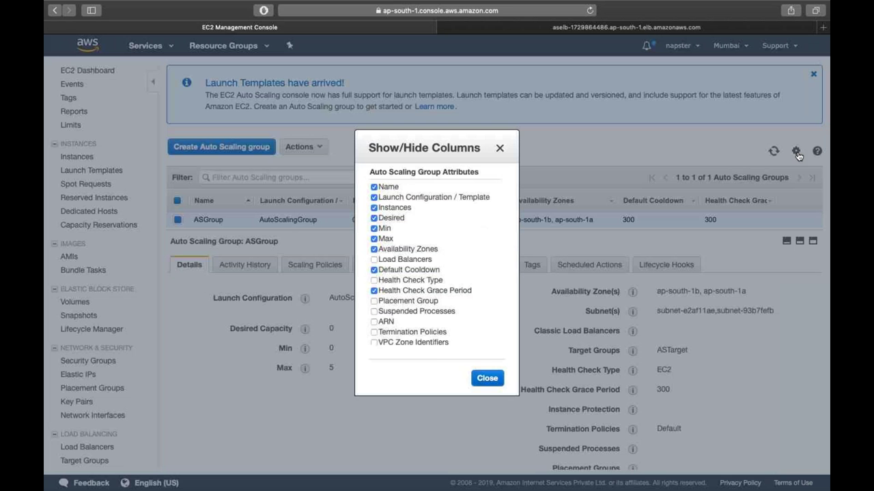
{"action": "left_click", "coordinate": [488, 377]}
- Edit ASGroup's details, set its desired capacity to 1 and save the change
{"action": "left_click", "coordinate": [302, 147]}
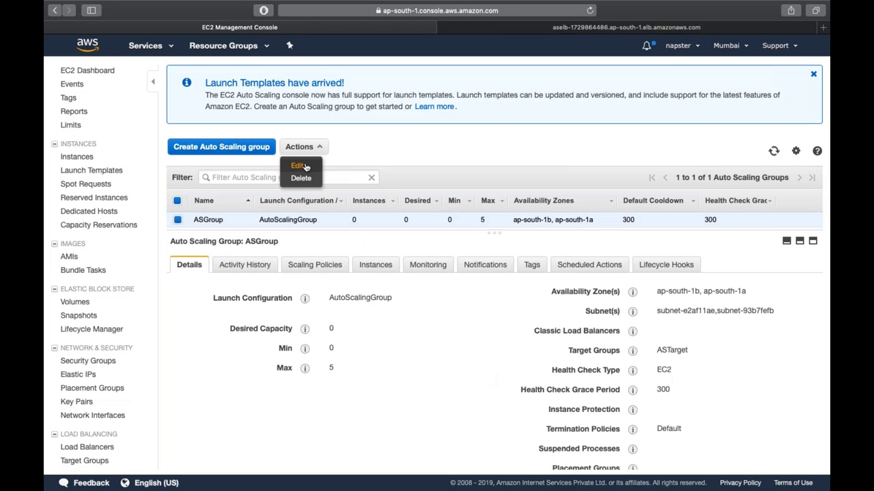
{"action": "left_click", "coordinate": [299, 166]}
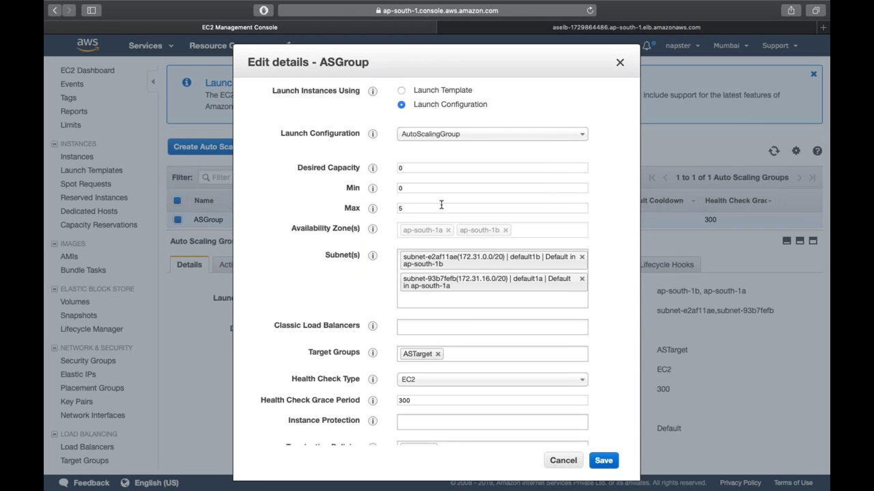
{"action": "left_click", "coordinate": [434, 168]}
{"action": "key", "text": "BackSpace"}
{"action": "type", "text": "1"}
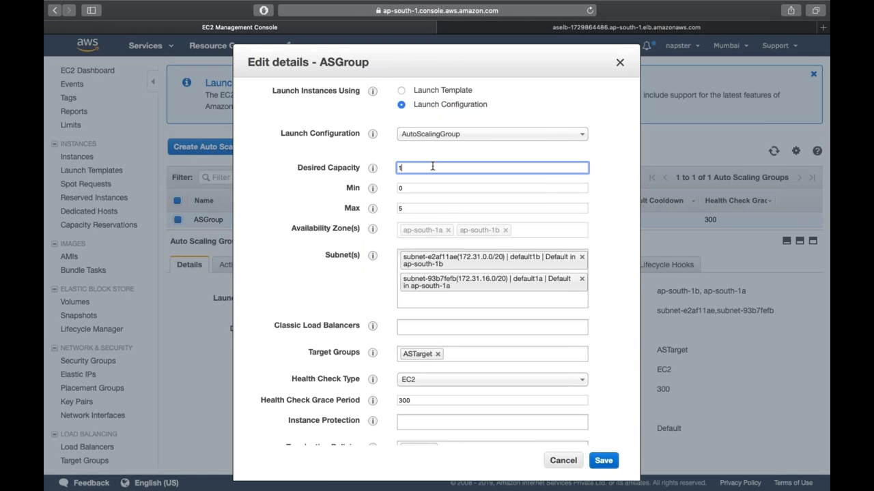
{"action": "left_click", "coordinate": [603, 461]}
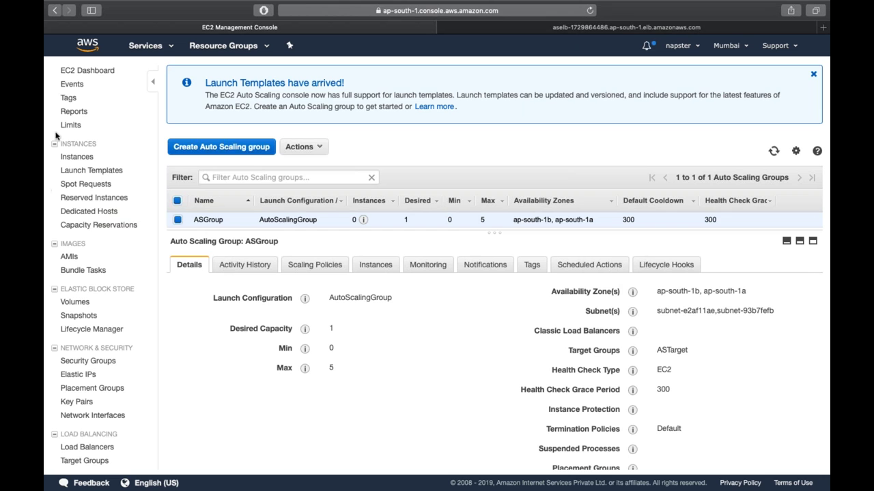
- Open the EC2 instances list and keep refreshing it to check for the instance launched by ASGroup
{"action": "left_click", "coordinate": [83, 159]}
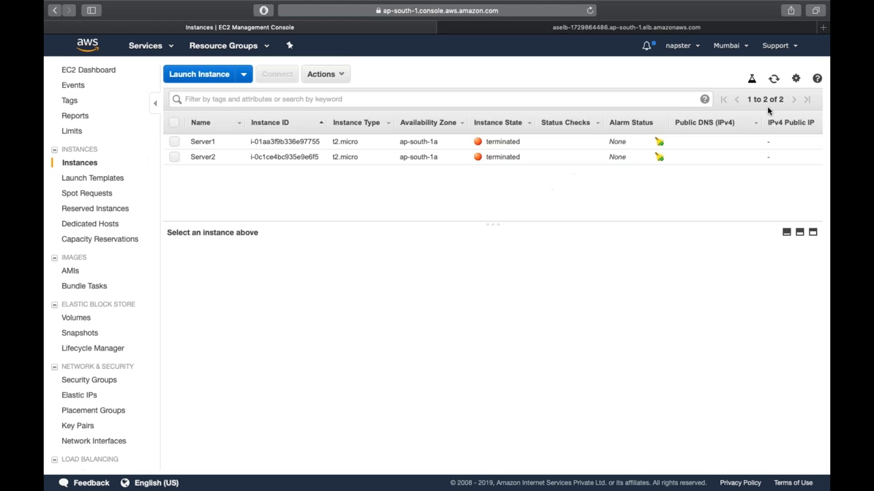
{"action": "left_click", "coordinate": [776, 81]}
{"action": "left_click", "coordinate": [776, 80]}
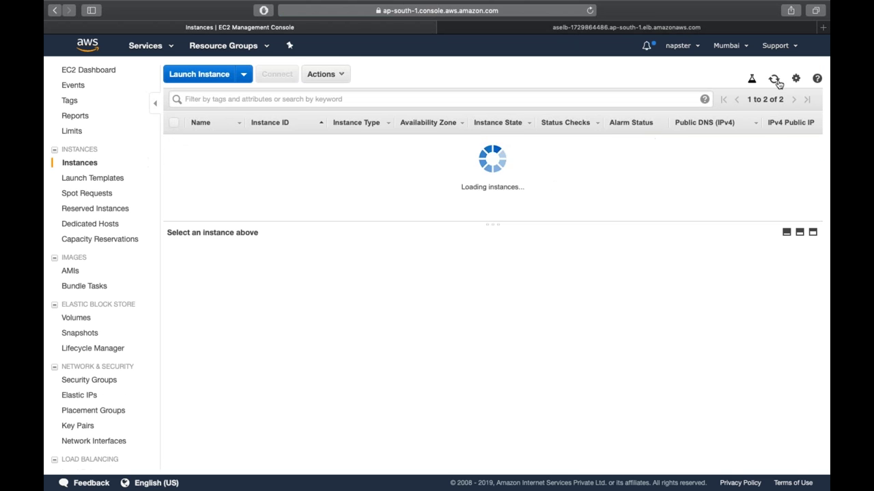
{"action": "left_click", "coordinate": [776, 80]}
{"action": "left_click", "coordinate": [776, 80]}
{"action": "left_click", "coordinate": [776, 80]}
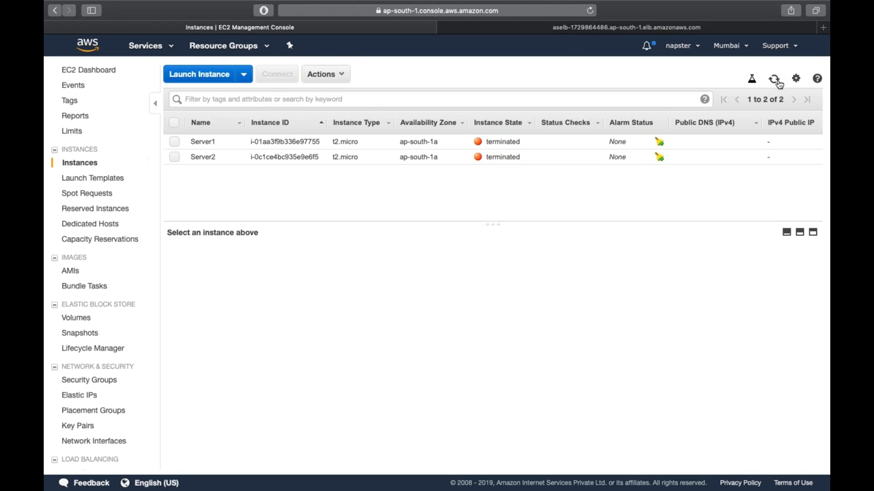
{"action": "left_click", "coordinate": [777, 80]}
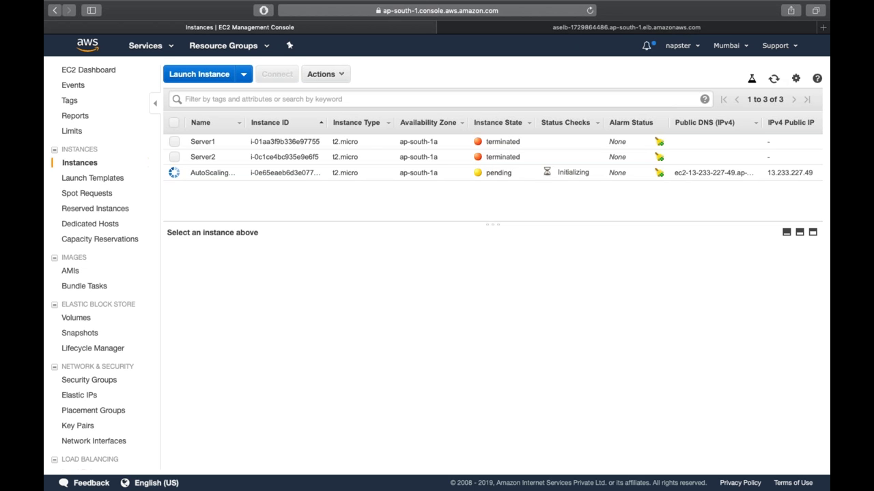
- Select the AutoScalingMode instance, widen the Name column and examine the instance's description, including its key pair and type
{"action": "left_click", "coordinate": [338, 174]}
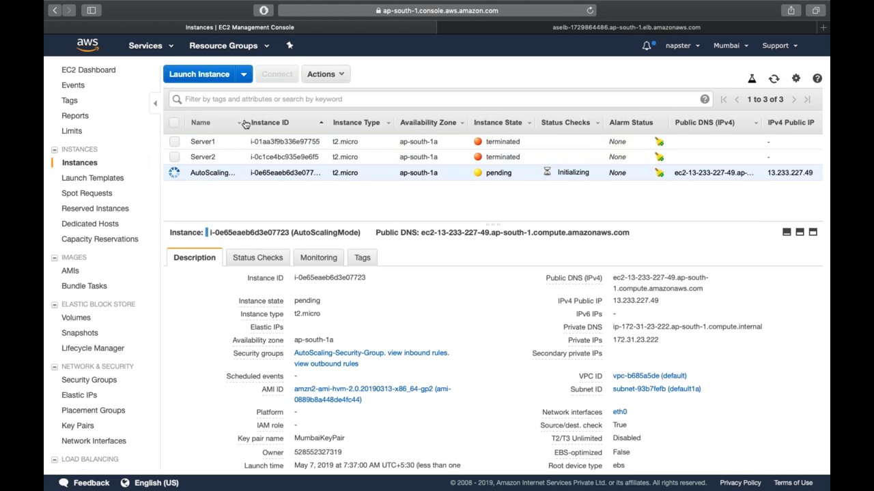
{"action": "left_click_drag", "start_coordinate": [242, 121], "coordinate": [294, 121]}
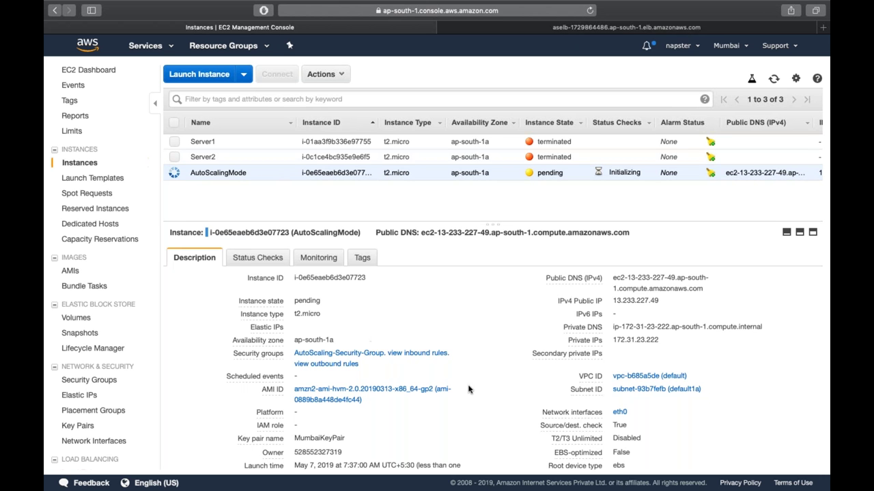
{"action": "scroll", "coordinate": [465, 389], "scroll_direction": "down", "scroll_amount": 2}
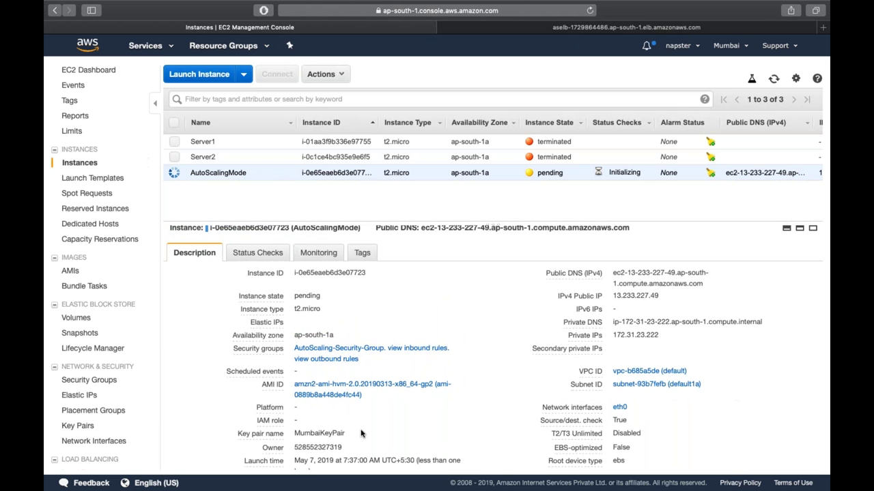
{"action": "double_click", "coordinate": [320, 435]}
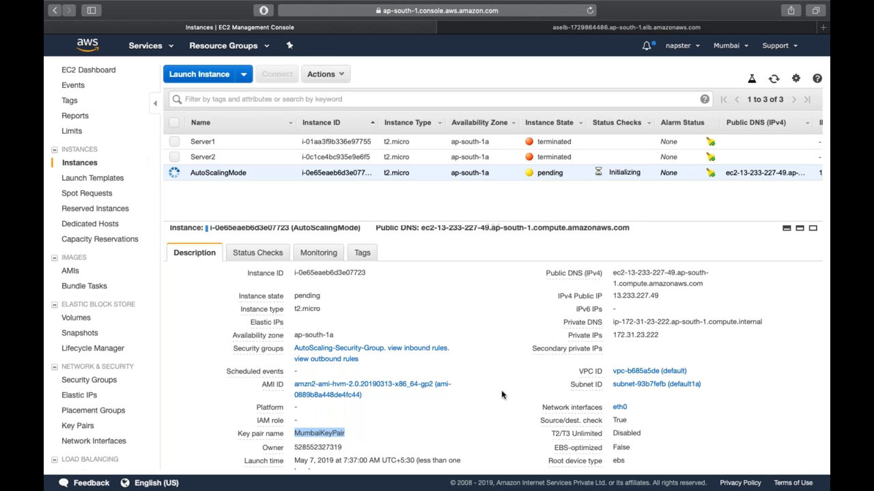
{"action": "left_click", "coordinate": [312, 305]}
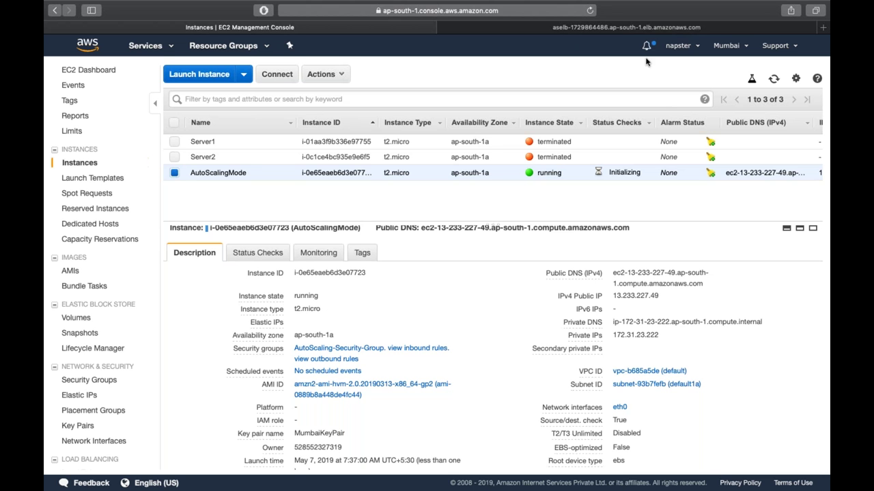
- Refresh the instances list, copy the AutoScalingMode instance's IPv4 public IP and open it in a new browser tab
{"action": "left_click", "coordinate": [774, 81]}
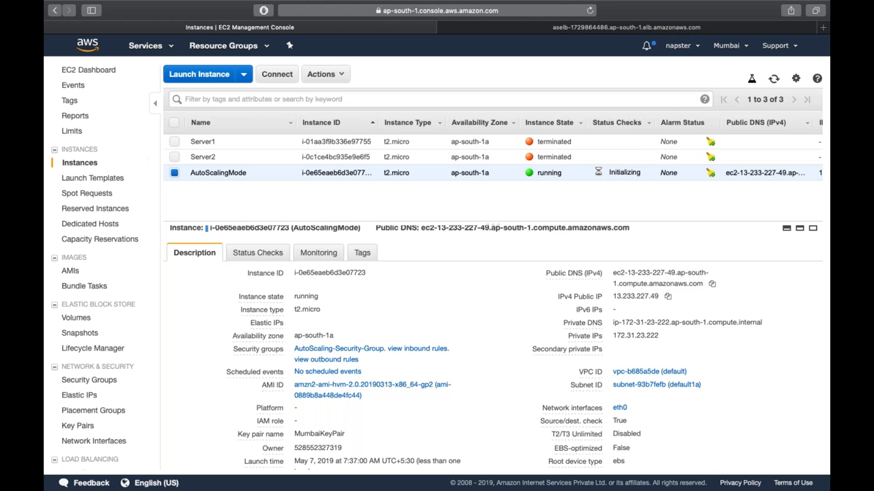
{"action": "left_click", "coordinate": [669, 298]}
{"action": "key", "text": "super+c"}
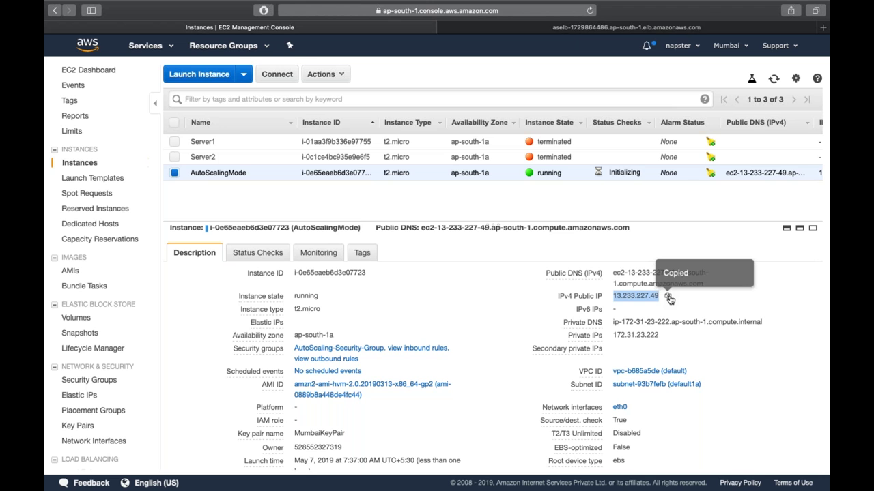
{"action": "key", "text": "super+t"}
{"action": "key", "text": "super+v"}
{"action": "key", "text": "Return"}
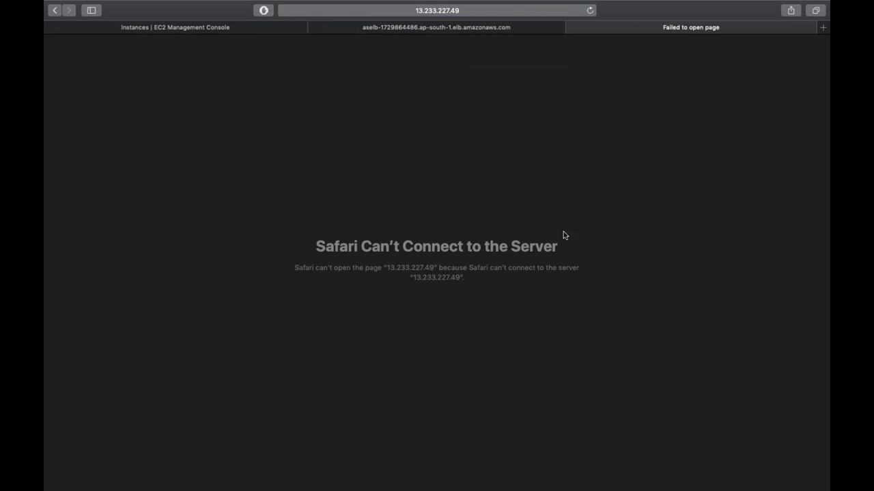
- Reload the instance's web page, recheck the AutoScalingMode instance in the console and reload the page again
{"action": "left_click", "coordinate": [590, 10]}
{"action": "left_click", "coordinate": [178, 28]}
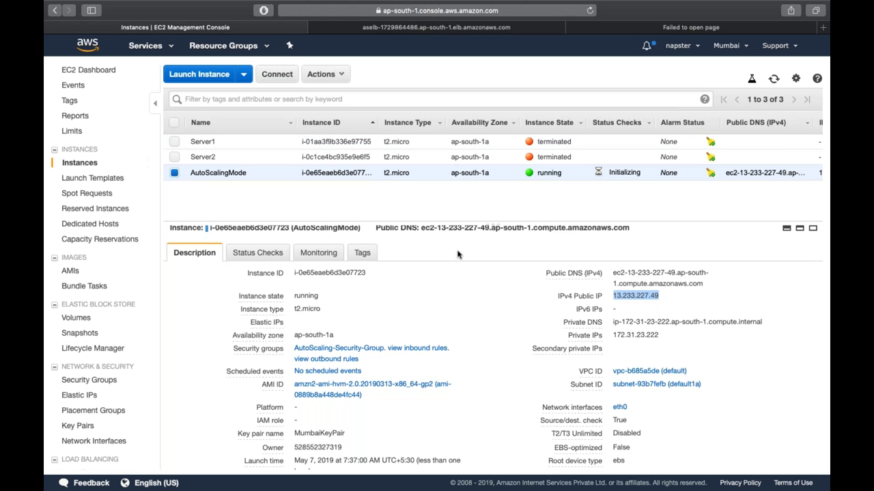
{"action": "scroll", "coordinate": [457, 254], "scroll_direction": "down", "scroll_amount": 5}
{"action": "scroll", "coordinate": [457, 255], "scroll_direction": "up", "scroll_amount": 5}
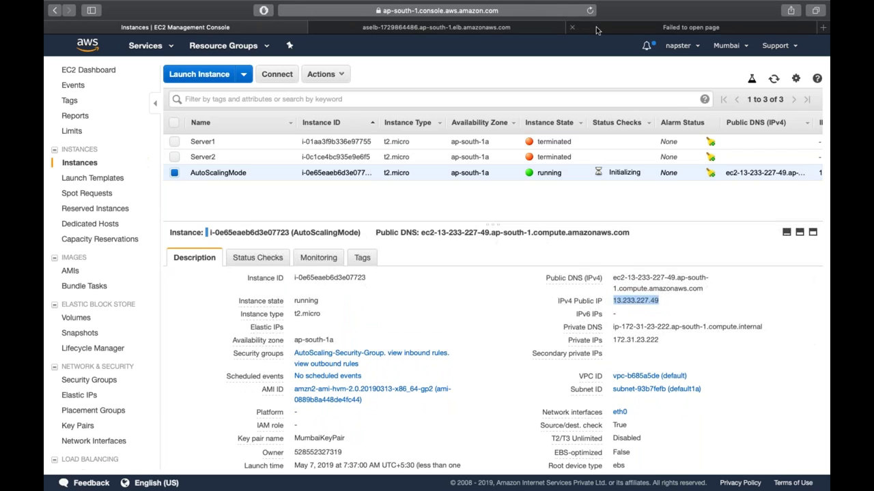
{"action": "left_click", "coordinate": [596, 27]}
{"action": "left_click", "coordinate": [589, 10]}
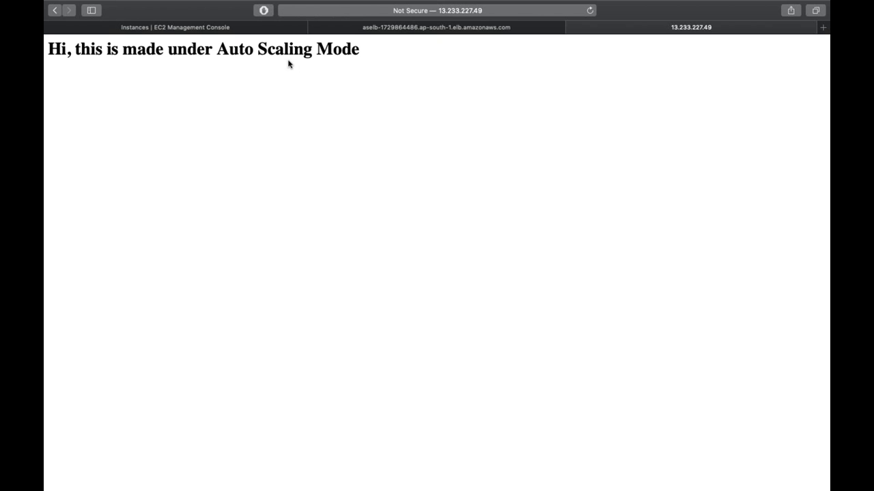
- Copy the DNS name of the ASELB load balancer from the EC2 console and open it in a new browser tab
{"action": "left_click", "coordinate": [225, 27]}
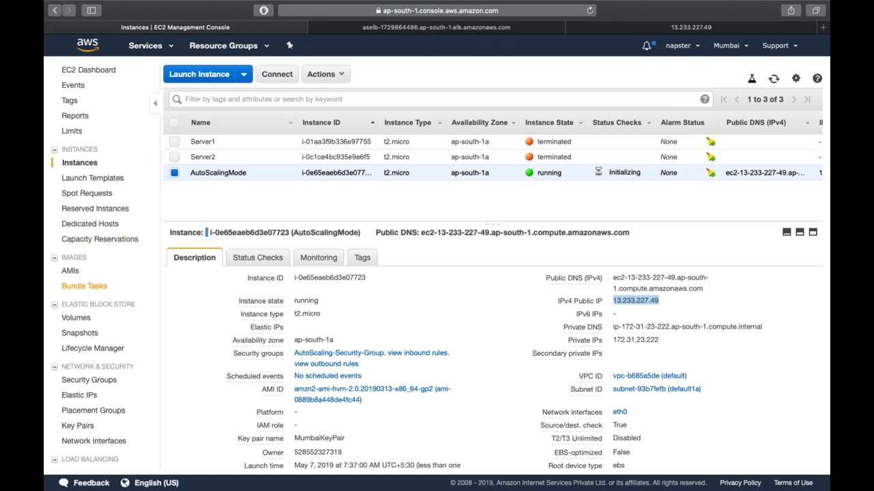
{"action": "scroll", "coordinate": [99, 287], "scroll_direction": "down", "scroll_amount": 5}
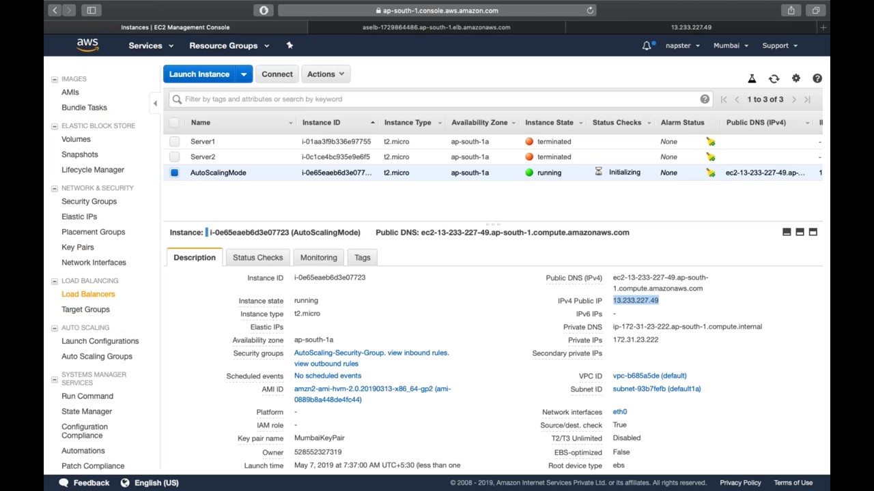
{"action": "left_click", "coordinate": [100, 296]}
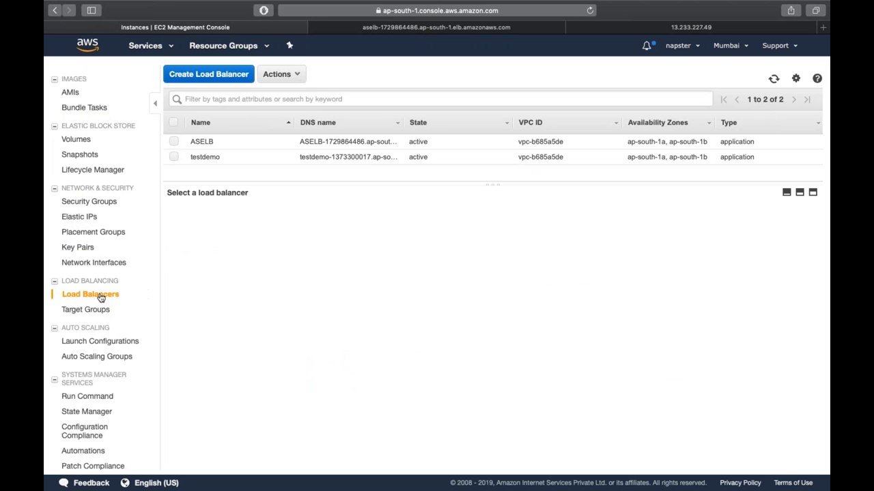
{"action": "left_click", "coordinate": [305, 142]}
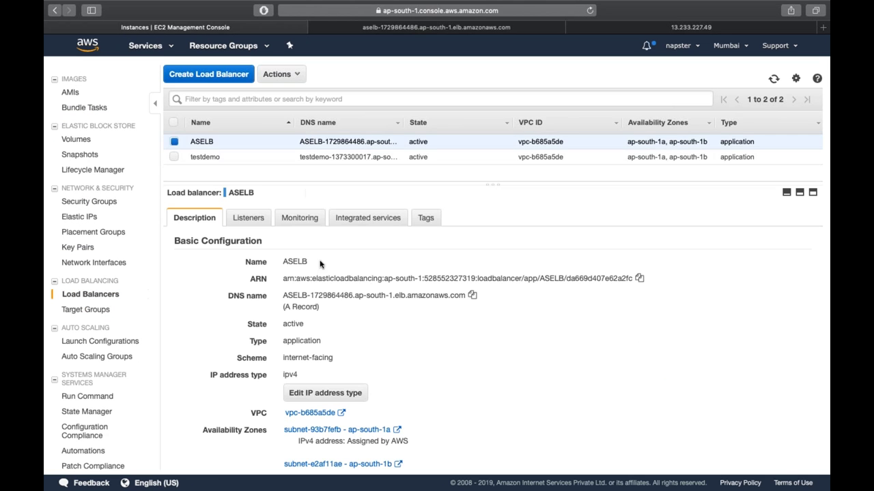
{"action": "left_click", "coordinate": [471, 295]}
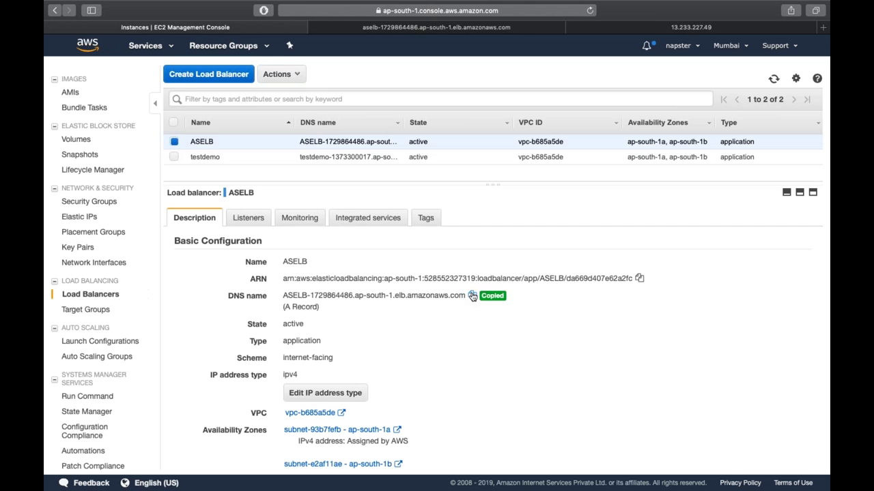
{"action": "key", "text": "super+t"}
{"action": "key", "text": "super+v"}
{"action": "key", "text": "Return"}
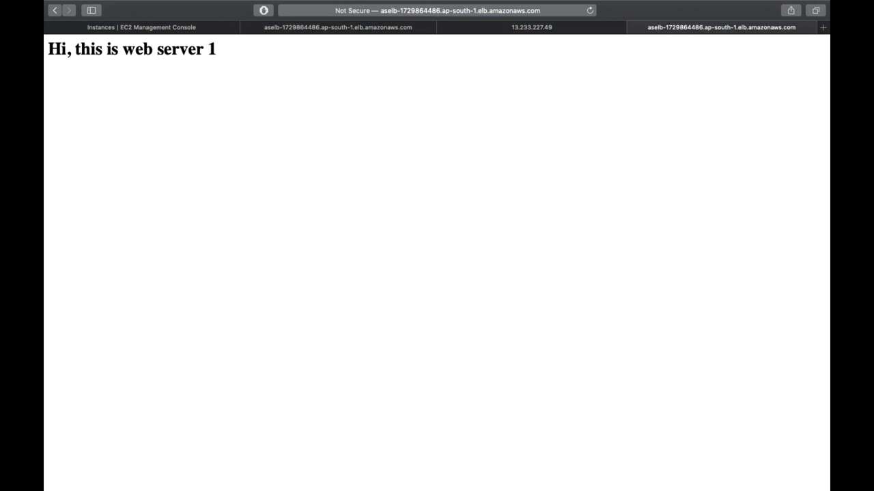
- Reload the load balancer's page to check which server responds, and close the three extra browser tabs
{"action": "left_click", "coordinate": [589, 10]}
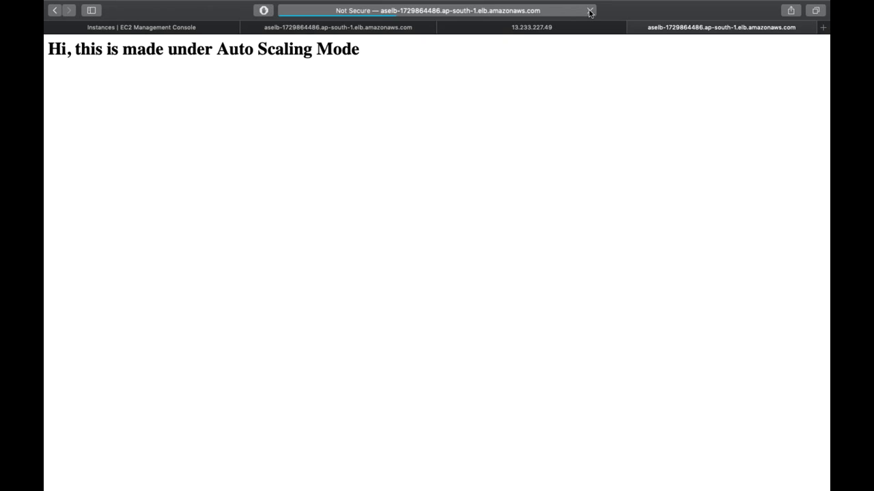
{"action": "left_click", "coordinate": [590, 11]}
{"action": "key", "text": "super+w"}
{"action": "key", "text": "super+w"}
{"action": "key", "text": "super+w"}
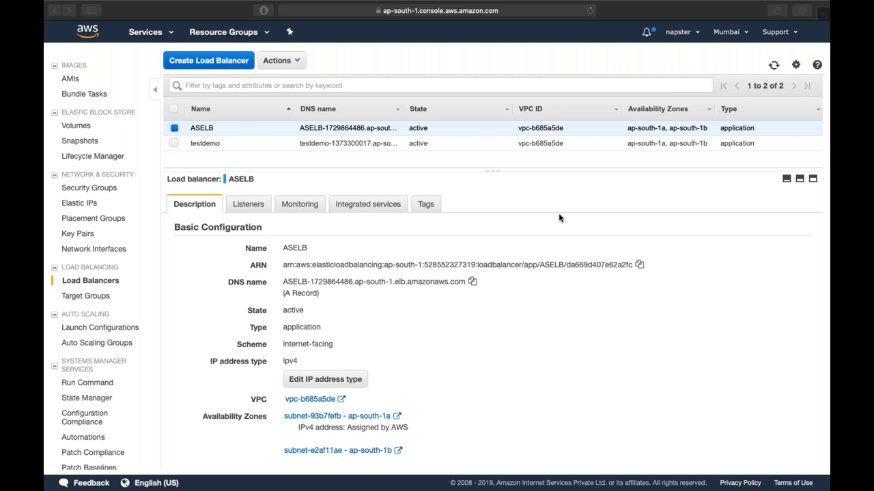
- Switch to Finder, go up from the EC2 folder to AWS CSA Slides and open the VPC folder
{"action": "scroll", "coordinate": [130, 211], "scroll_direction": "up", "scroll_amount": 5}
{"action": "left_click", "coordinate": [130, 210]}
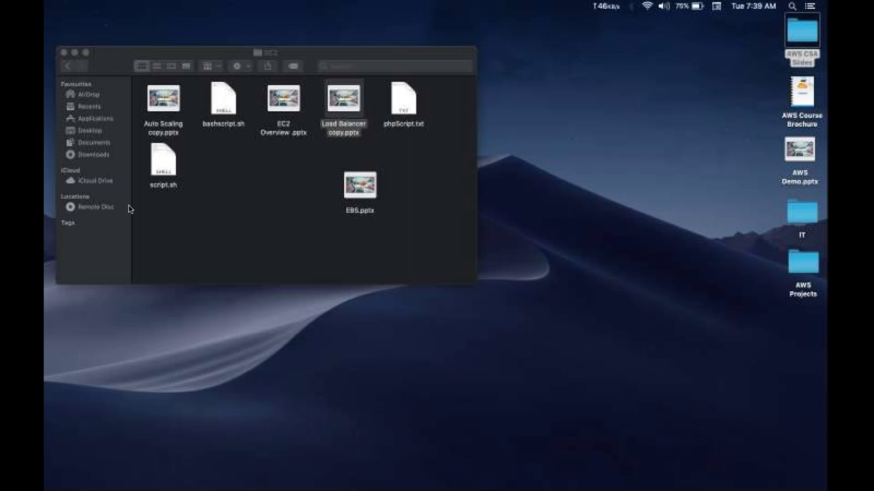
{"action": "left_click", "coordinate": [216, 207]}
{"action": "key", "text": "super+Up"}
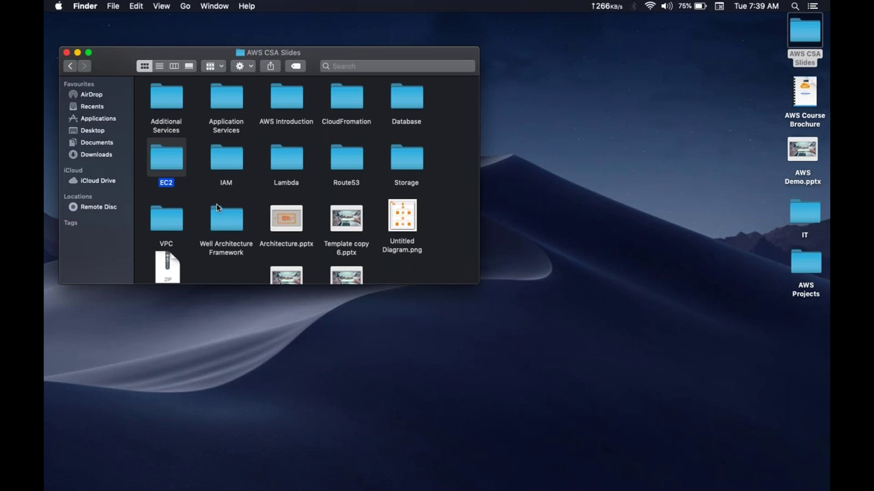
{"action": "key", "text": "Right"}
{"action": "key", "text": "Down"}
{"action": "key", "text": "Left"}
{"action": "key", "text": "super+Down"}
- Open the VPC Overview.pptx presentation in PowerPoint and start its slide show
{"action": "key", "text": "Right"}
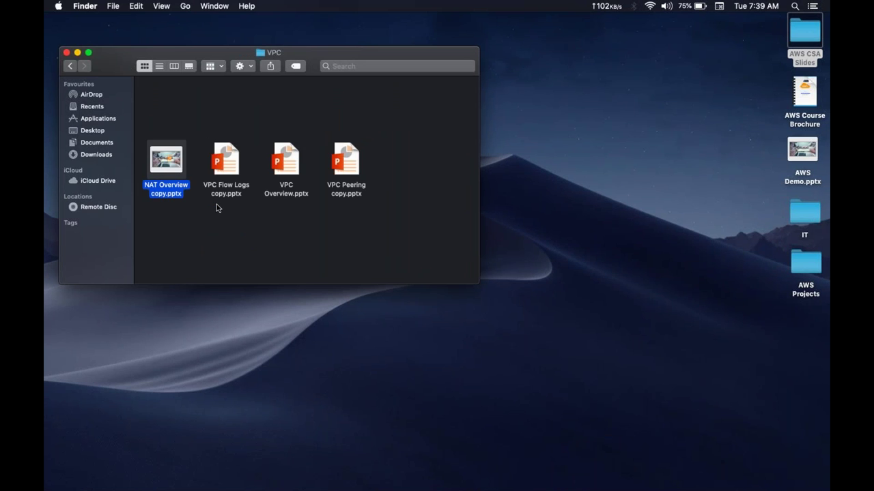
{"action": "key", "text": "Right"}
{"action": "key", "text": "Right"}
{"action": "key", "text": "super+Down"}
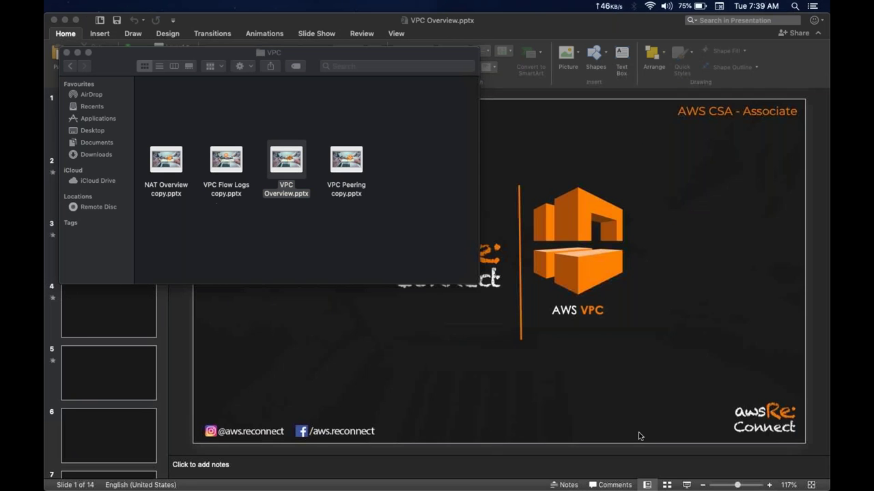
{"action": "left_click", "coordinate": [688, 486]}
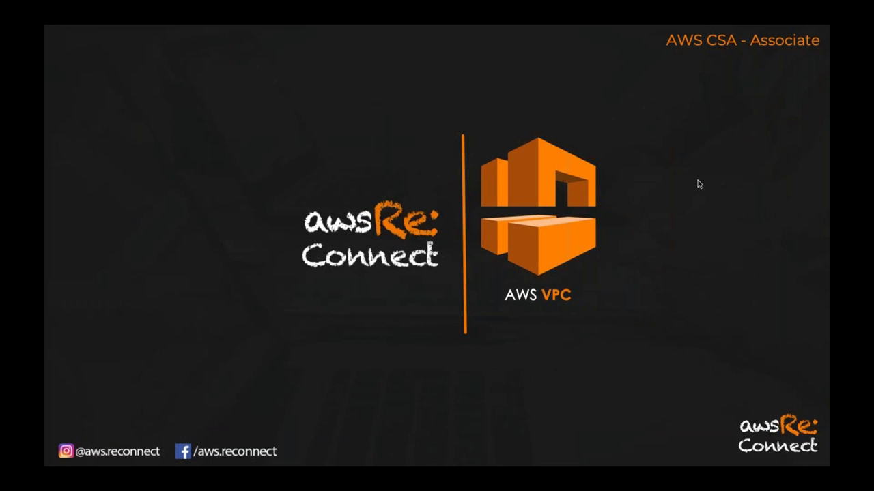